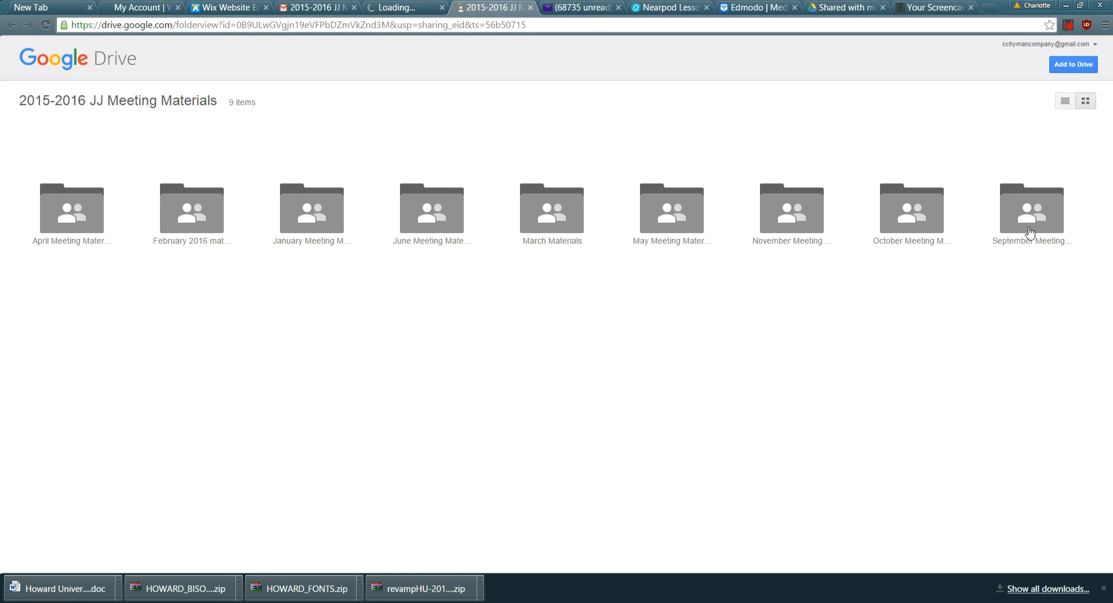
# Add the shared 2015-2016 JJ Meeting Materials folder to My Drive and open it in Drive.
pyautogui.click(1064, 71)
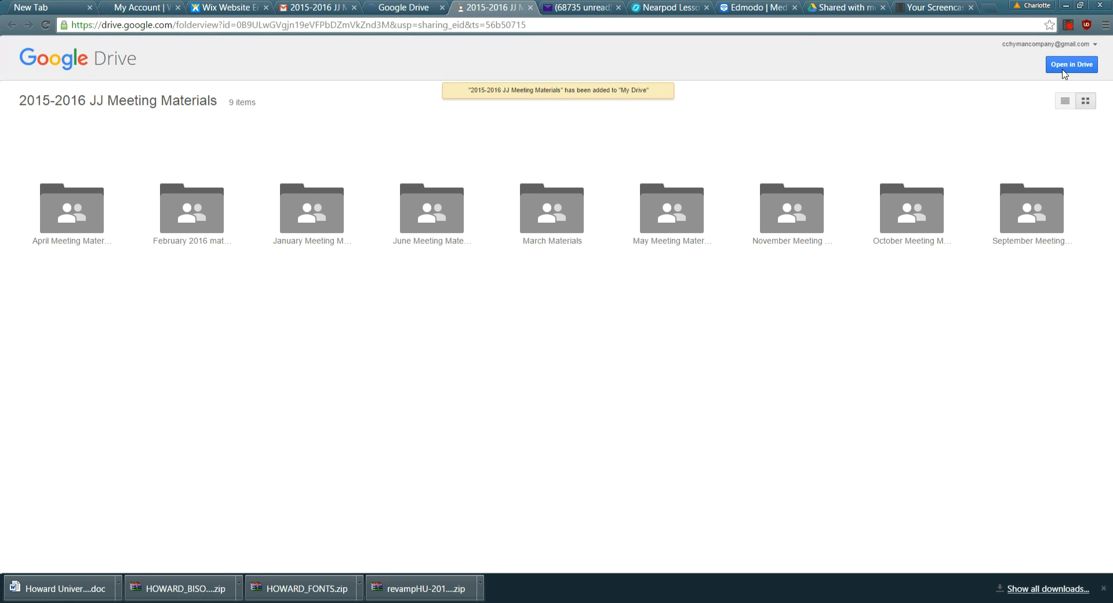
pyautogui.click(1064, 70)
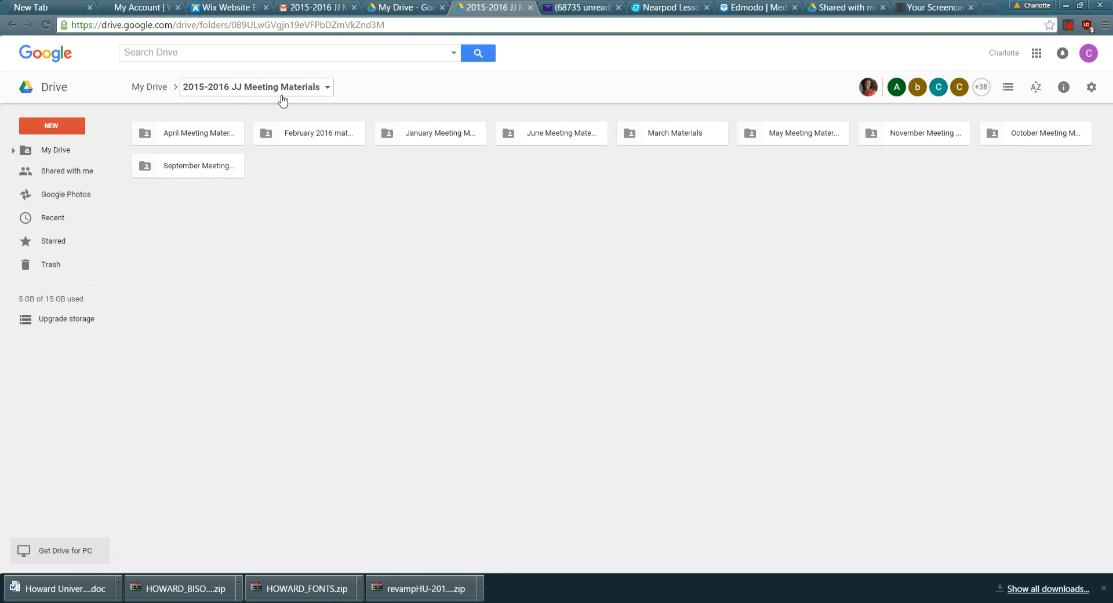
# Browse the February 2016 materials folder, then switch to the Shared with me list.
pyautogui.doubleClick(305, 142)
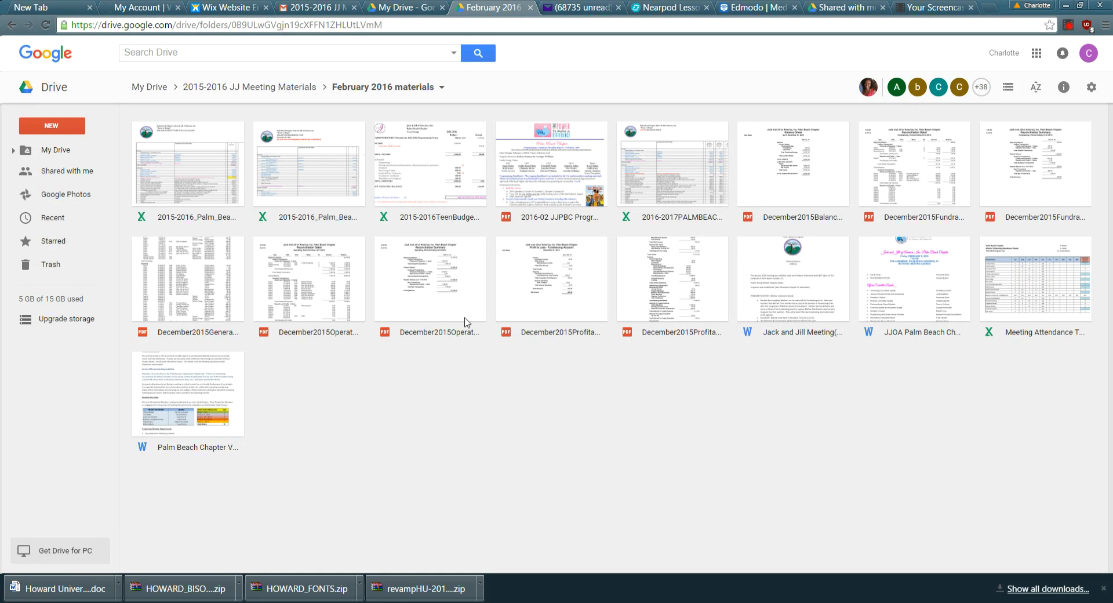
pyautogui.click(47, 182)
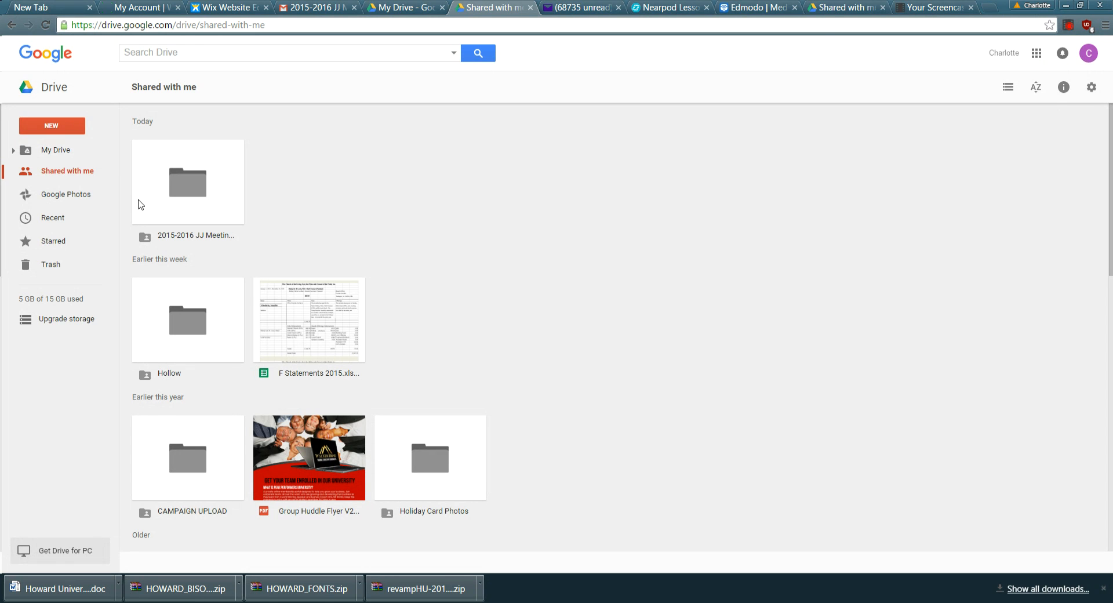
# Navigate My Drive > 2015-2016 JJ Meeting Materials > February 2016 materials.
pyautogui.click(56, 150)
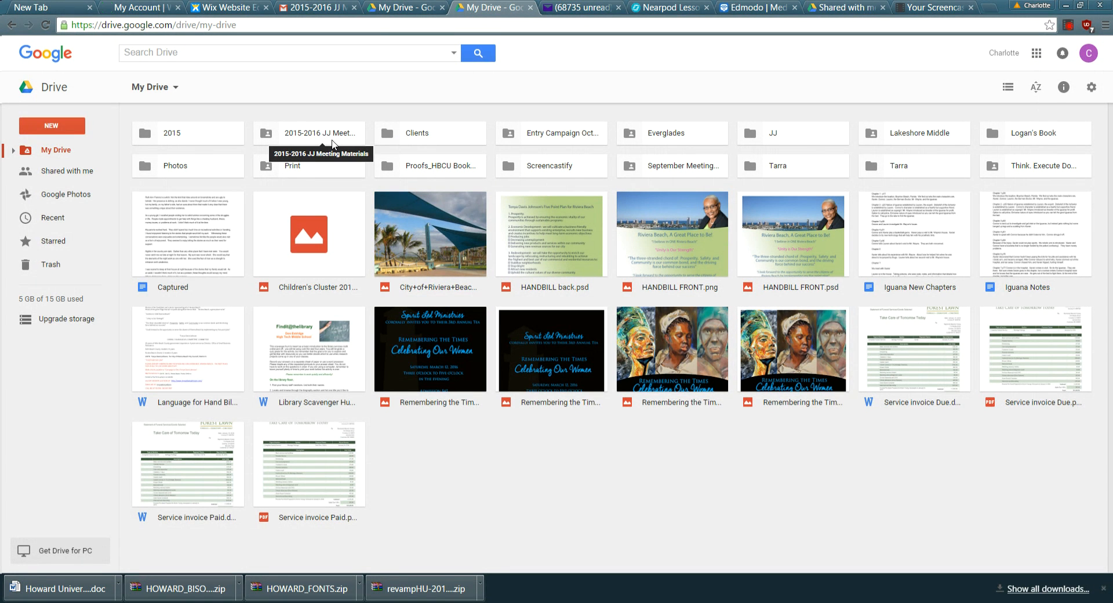
pyautogui.doubleClick(332, 144)
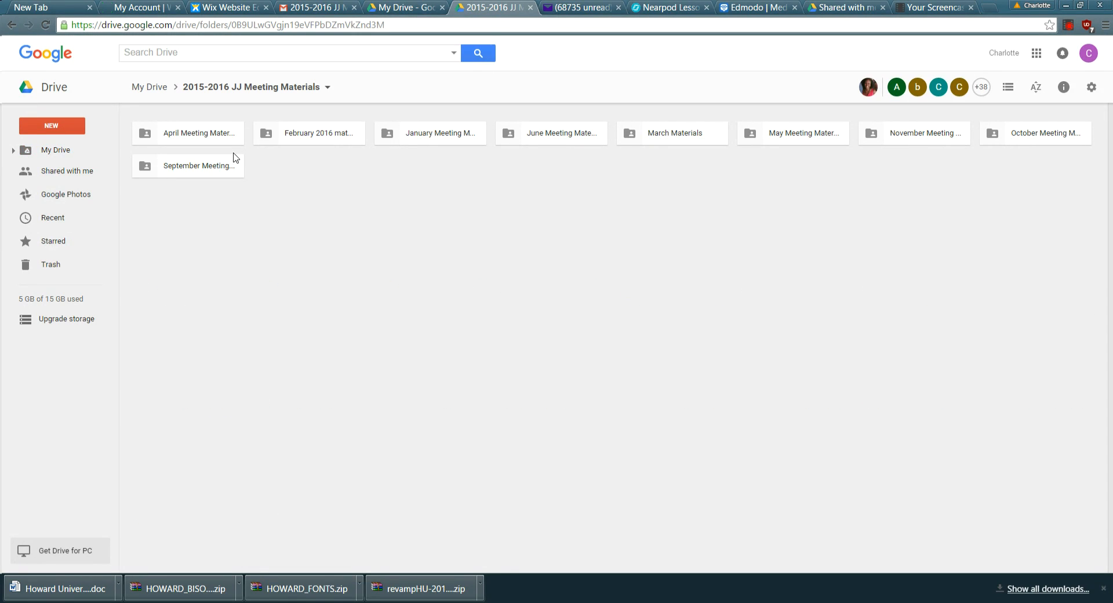
pyautogui.doubleClick(330, 148)
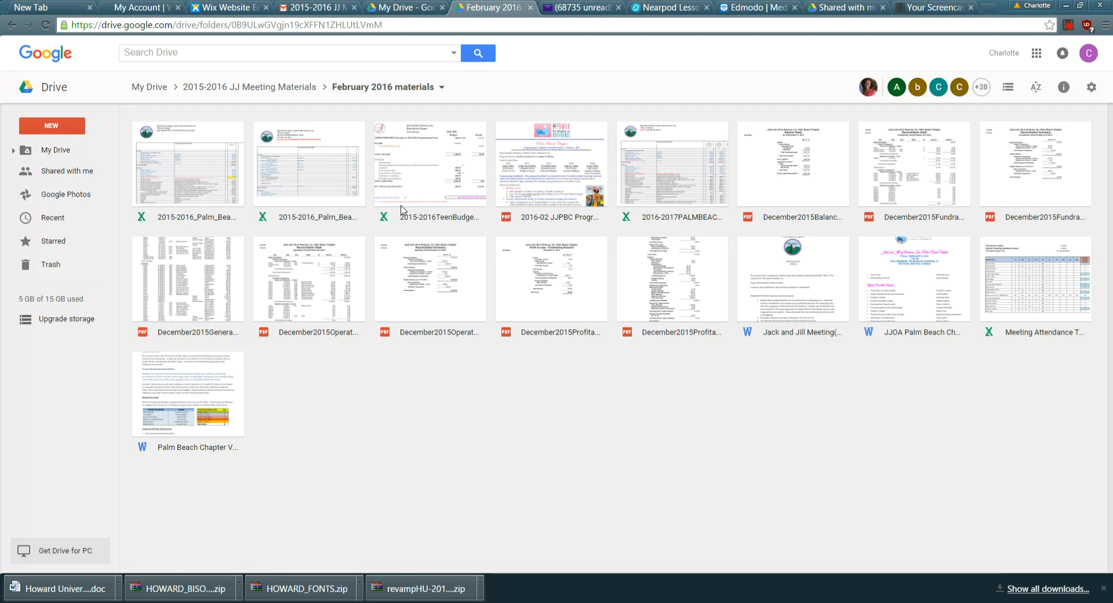
pyautogui.click(933, 300)
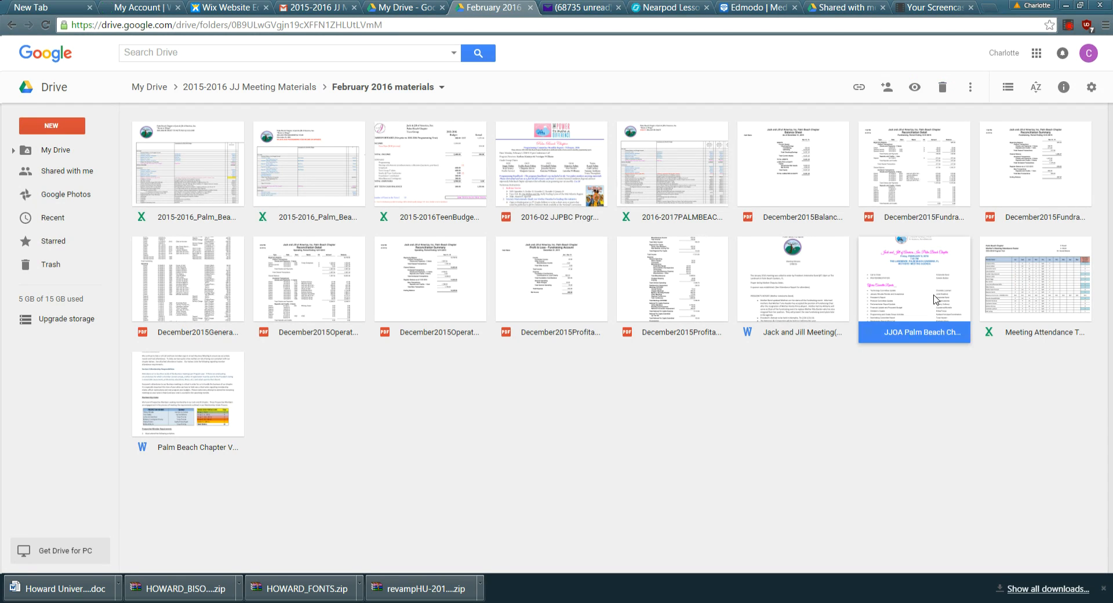
pyautogui.doubleClick(933, 300)
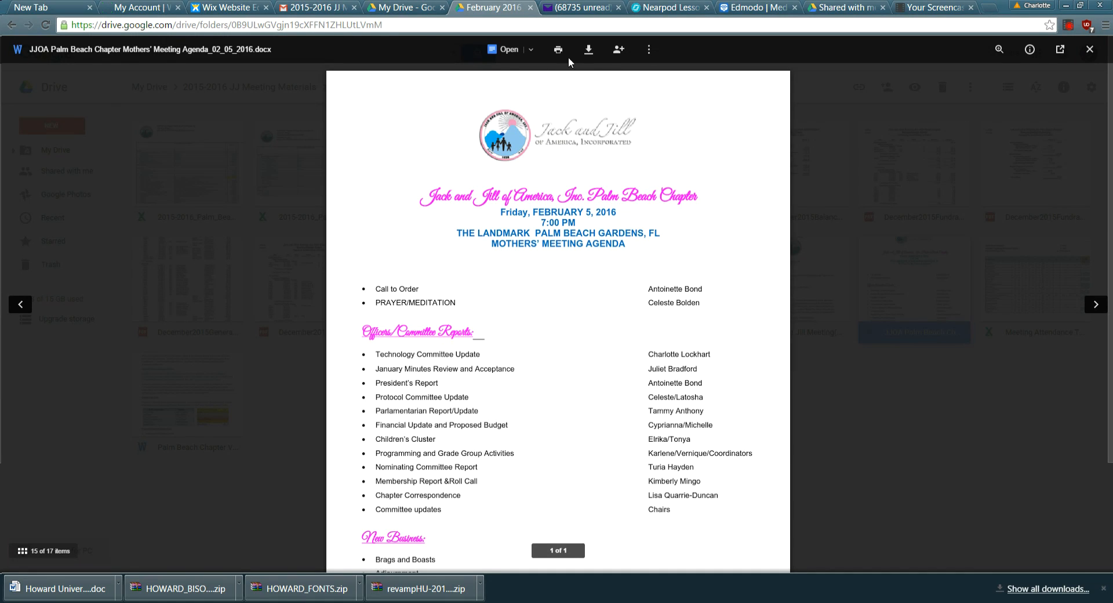
pyautogui.scroll(-3, 501, 58)
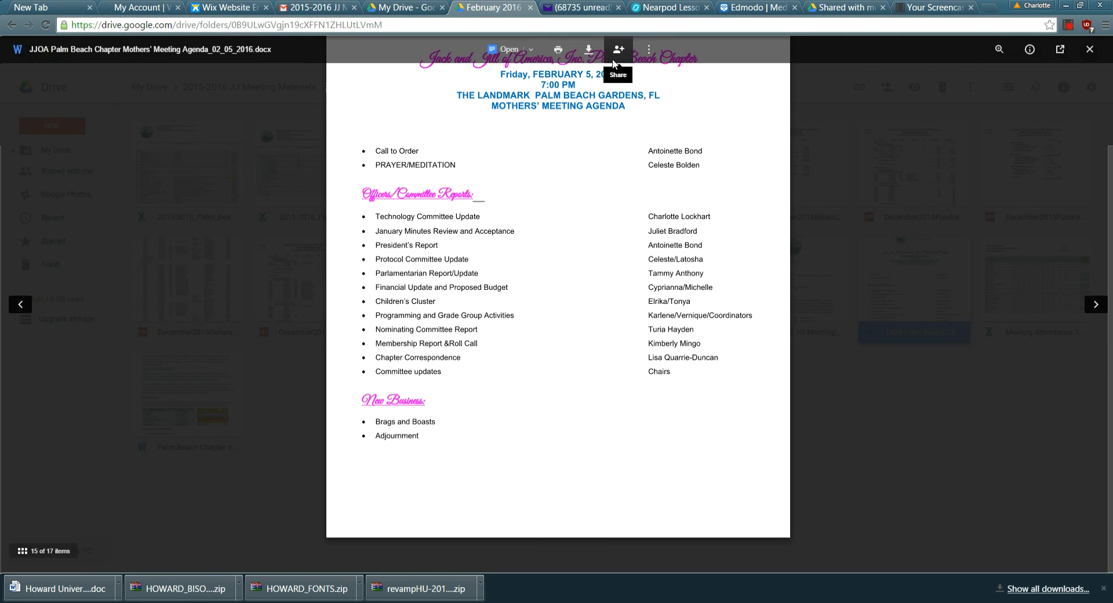
pyautogui.click(1089, 50)
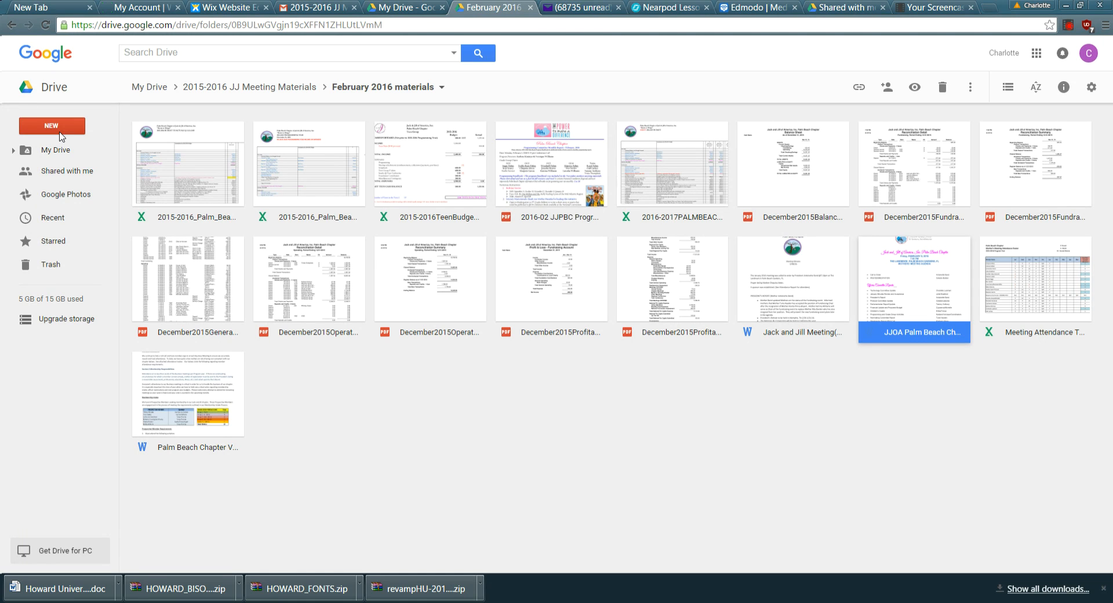
# Return to My Drive and move the 2015-2016 JJ Meeting Materials folder into the JJ folder.
pyautogui.click(149, 87)
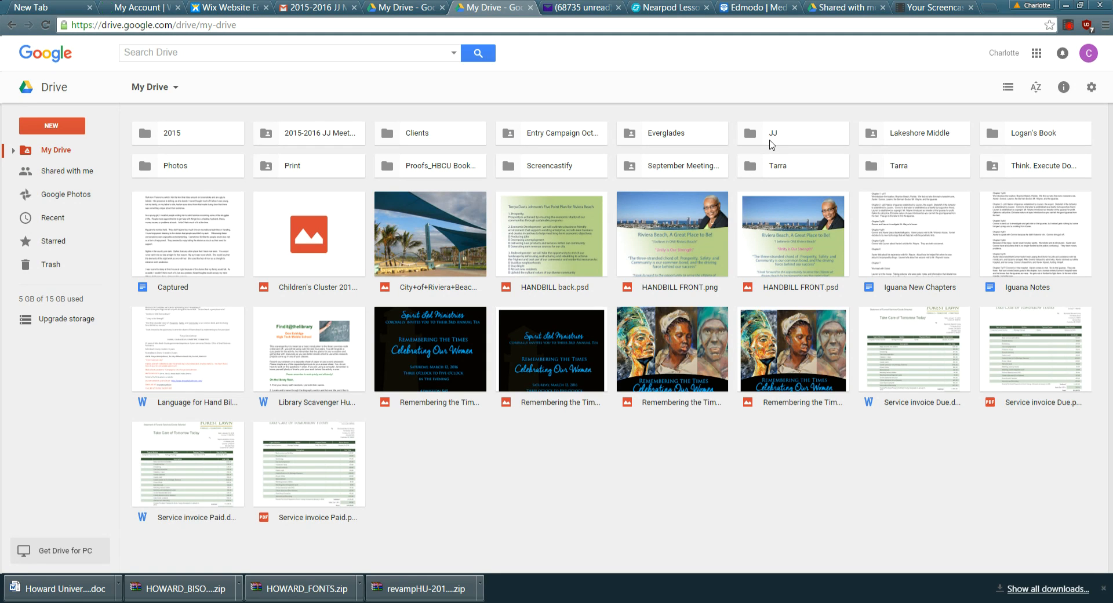
pyautogui.click(771, 145)
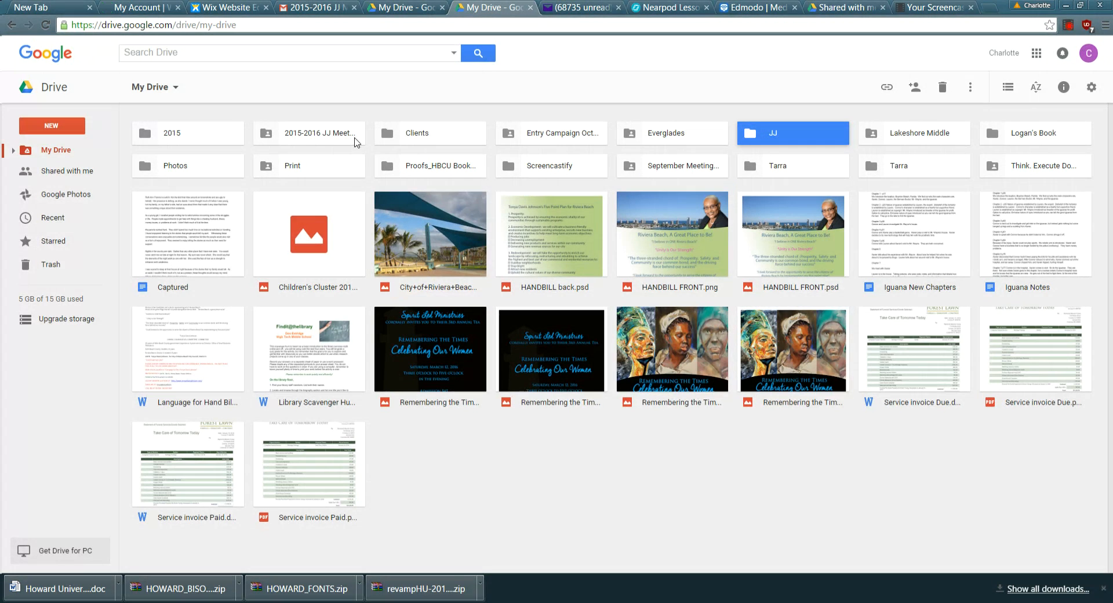
pyautogui.moveTo(335, 139); pyautogui.dragTo(748, 140)
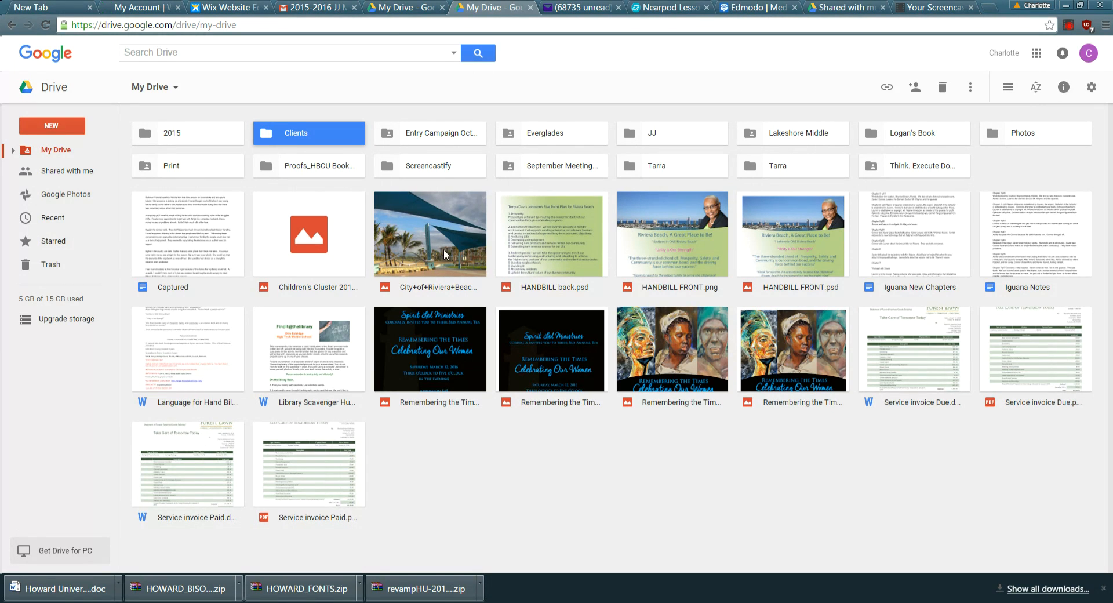
# Drag the City of Riviera photo, HANDBILL FRONT.png and HANDBILL FRONT.psd into Clients.
pyautogui.moveTo(438, 254); pyautogui.dragTo(289, 133)
pyautogui.moveTo(548, 235); pyautogui.dragTo(428, 239)
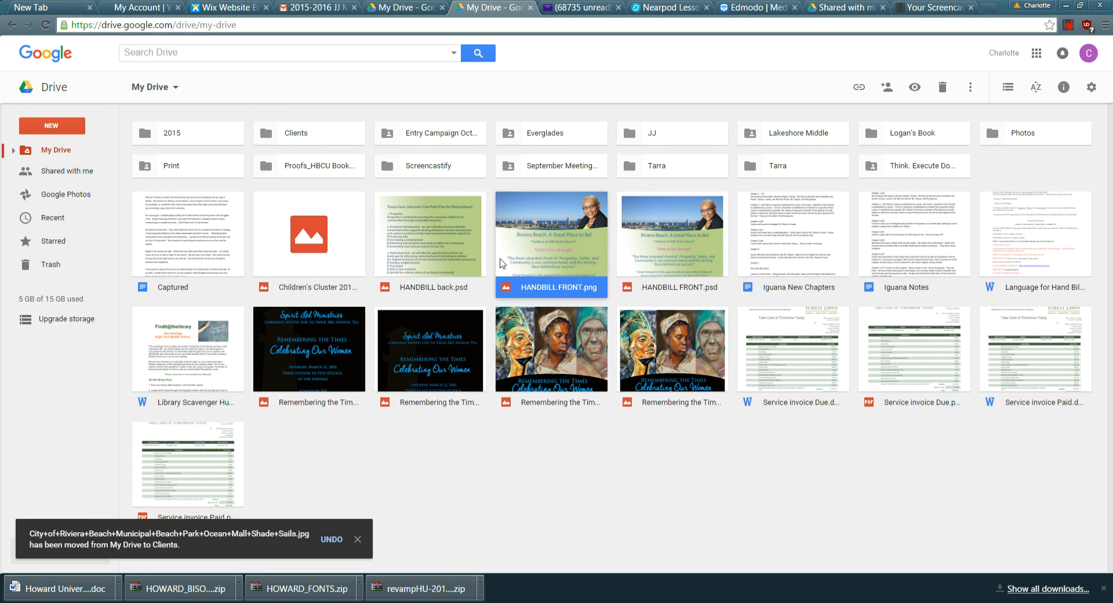
pyautogui.moveTo(529, 256); pyautogui.dragTo(262, 127)
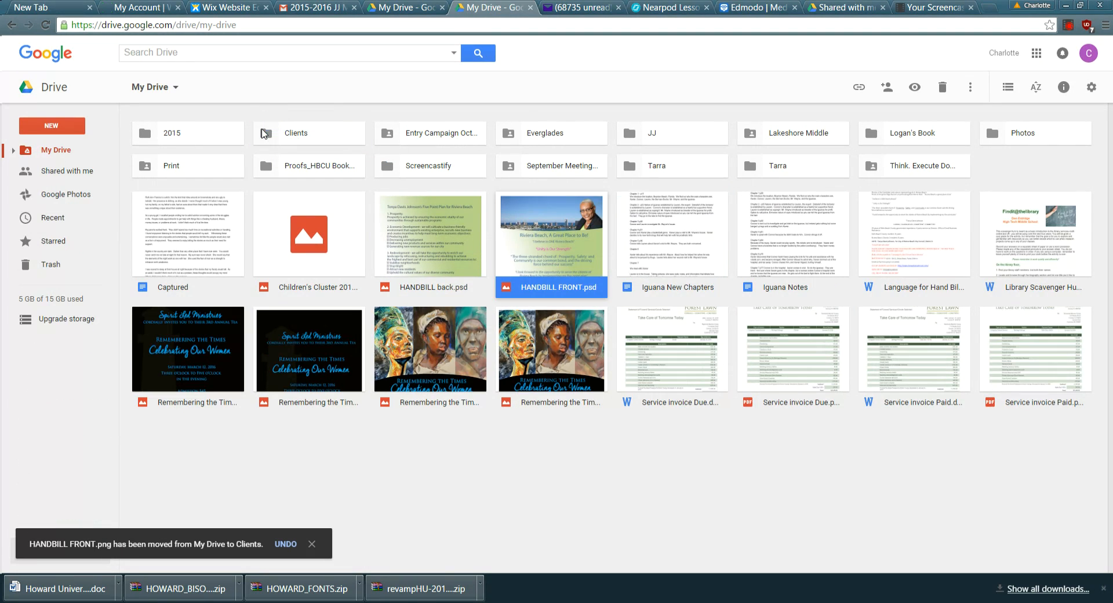
pyautogui.moveTo(497, 240); pyautogui.dragTo(268, 139)
# Move HANDBILL back.psd and Remembering the Times Front.psd into Clients.
pyautogui.moveTo(430, 249); pyautogui.dragTo(259, 138)
pyautogui.moveTo(396, 277); pyautogui.dragTo(256, 128)
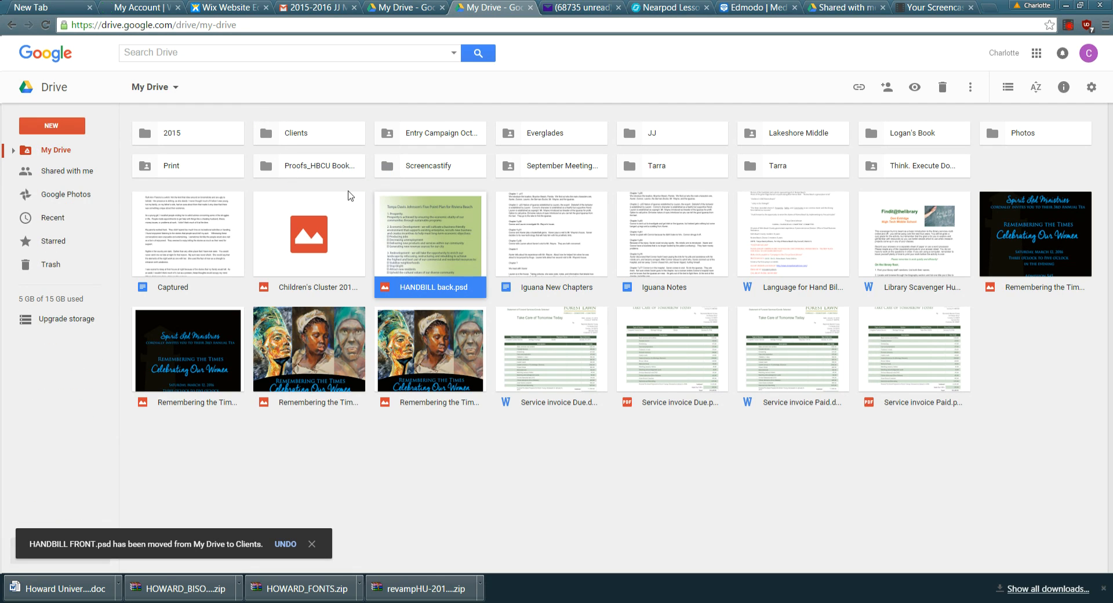
pyautogui.moveTo(407, 255); pyautogui.dragTo(250, 132)
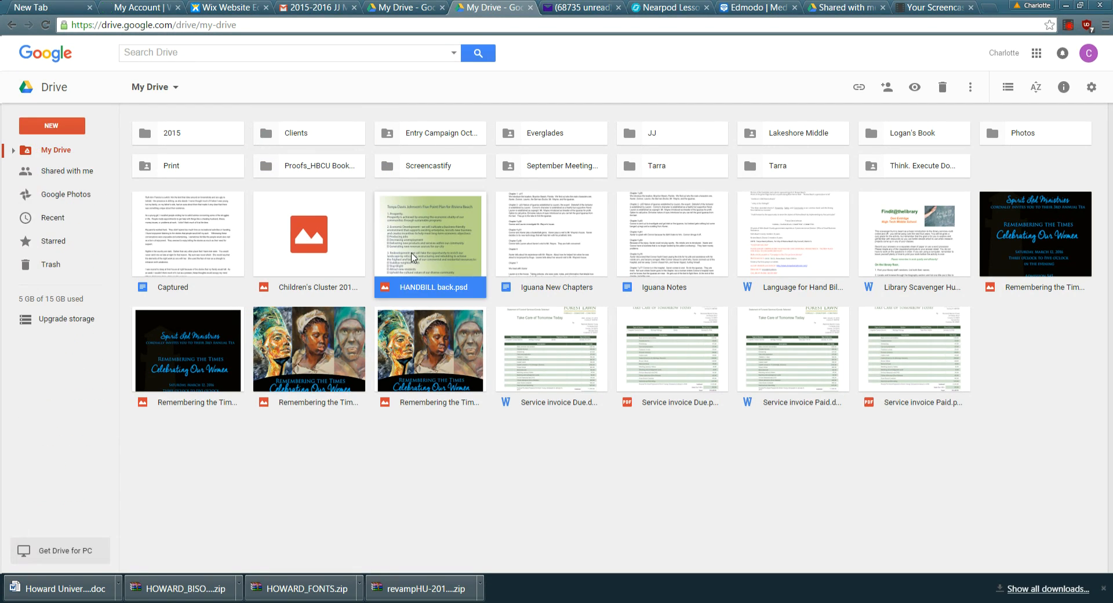
pyautogui.moveTo(413, 256); pyautogui.dragTo(258, 138)
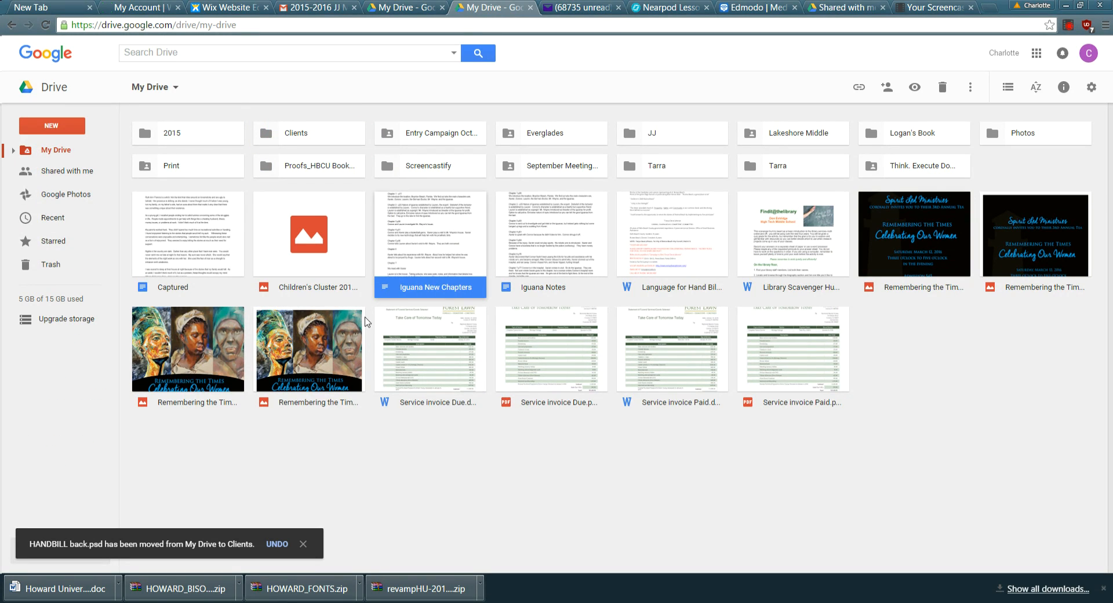
pyautogui.moveTo(324, 365); pyautogui.dragTo(256, 132)
pyautogui.moveTo(228, 326); pyautogui.dragTo(258, 144)
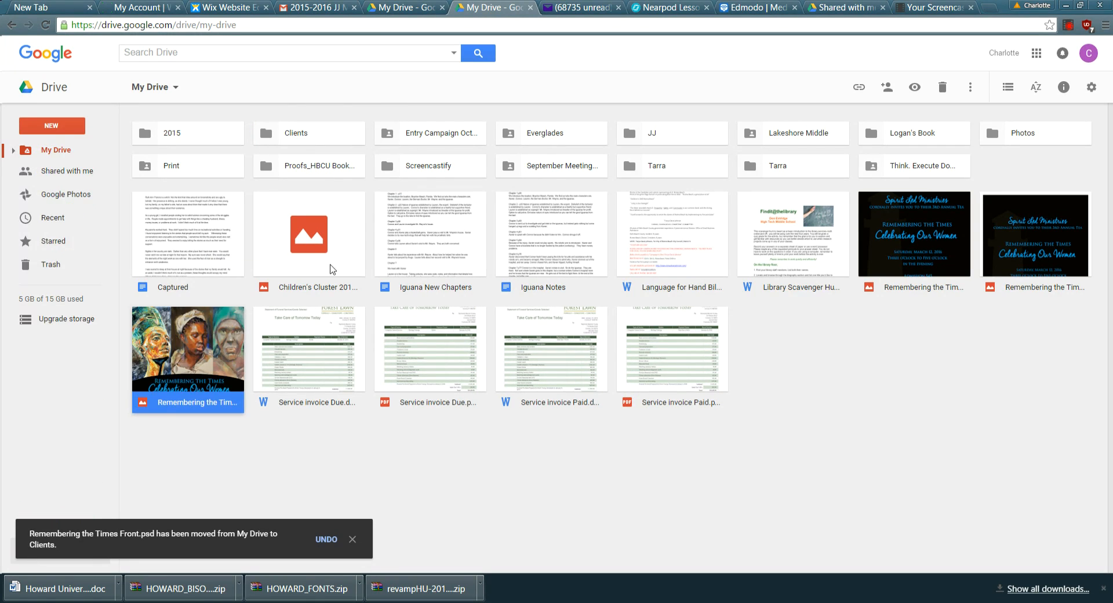
# Select a Remembering the Times image and four Service invoice files and move them into Clients.
pyautogui.keyDown('ctrl'); pyautogui.click(328, 348); pyautogui.keyUp('ctrl')
pyautogui.keyDown('ctrl'); pyautogui.click(577, 356); pyautogui.keyUp('ctrl')
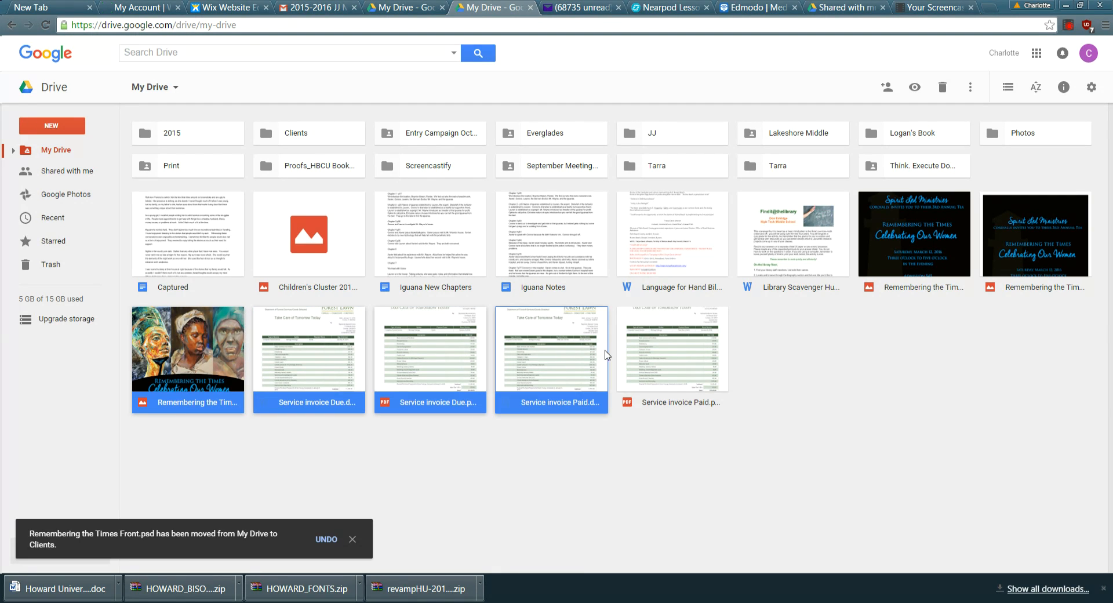
pyautogui.keyDown('ctrl'); pyautogui.click(667, 355); pyautogui.keyUp('ctrl')
pyautogui.rightClick(667, 355)
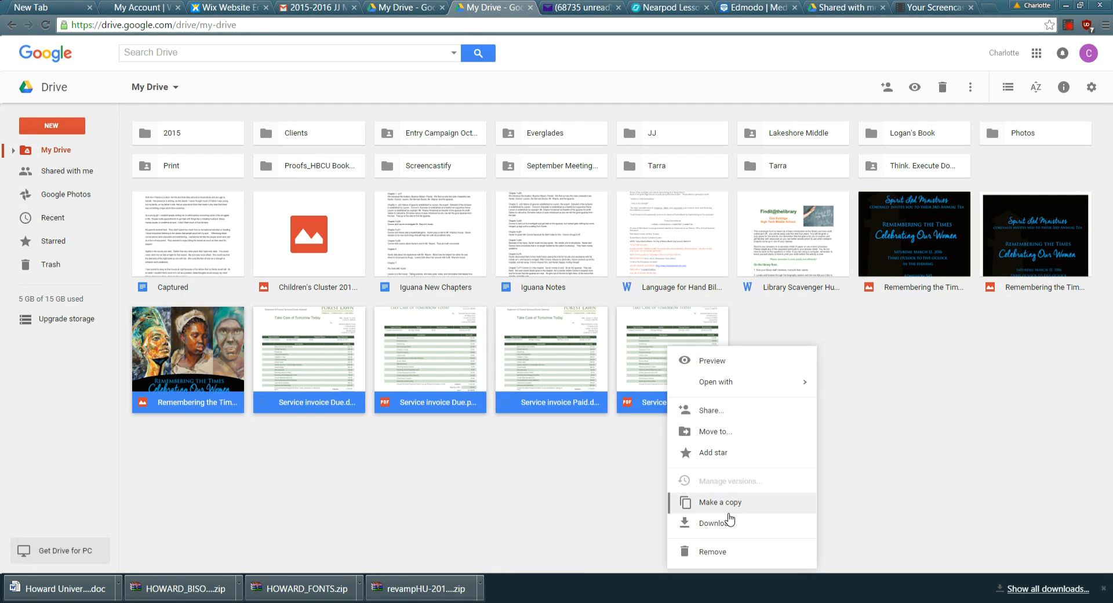
pyautogui.click(702, 432)
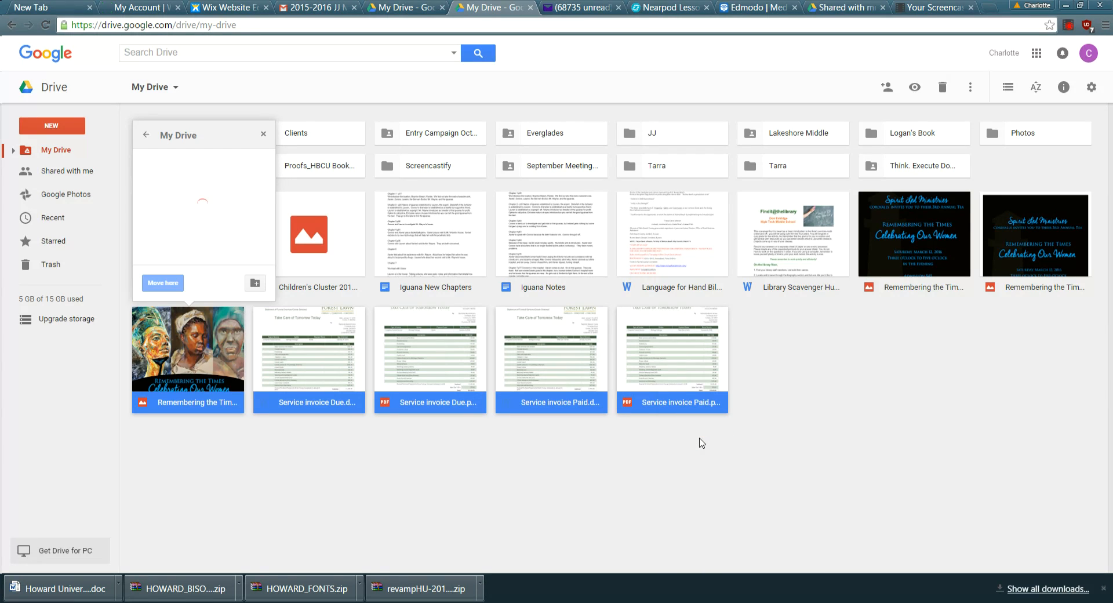
pyautogui.click(171, 186)
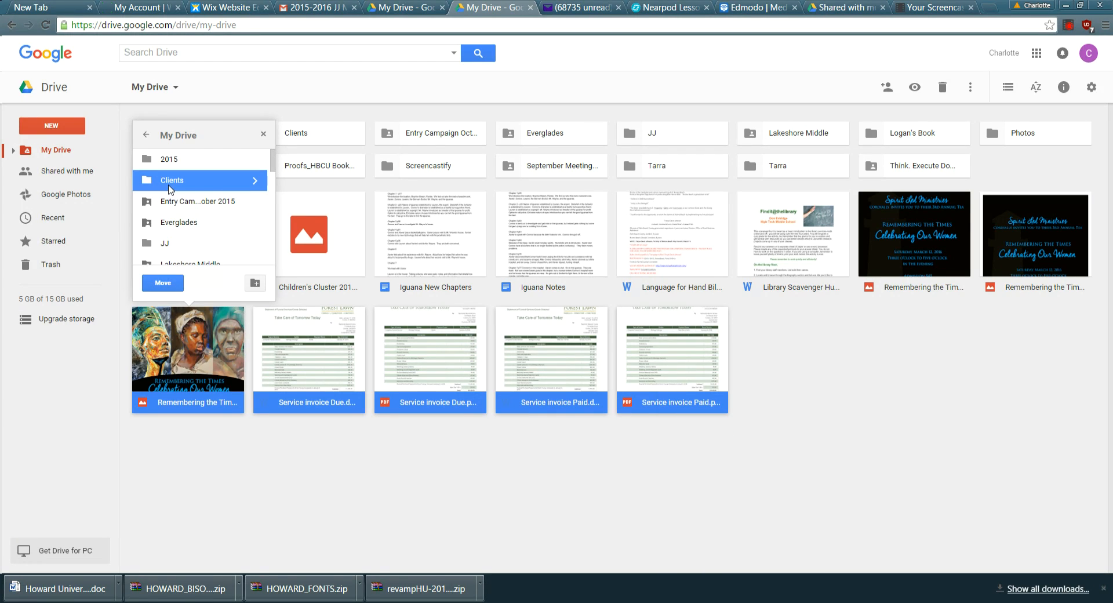
pyautogui.click(253, 182)
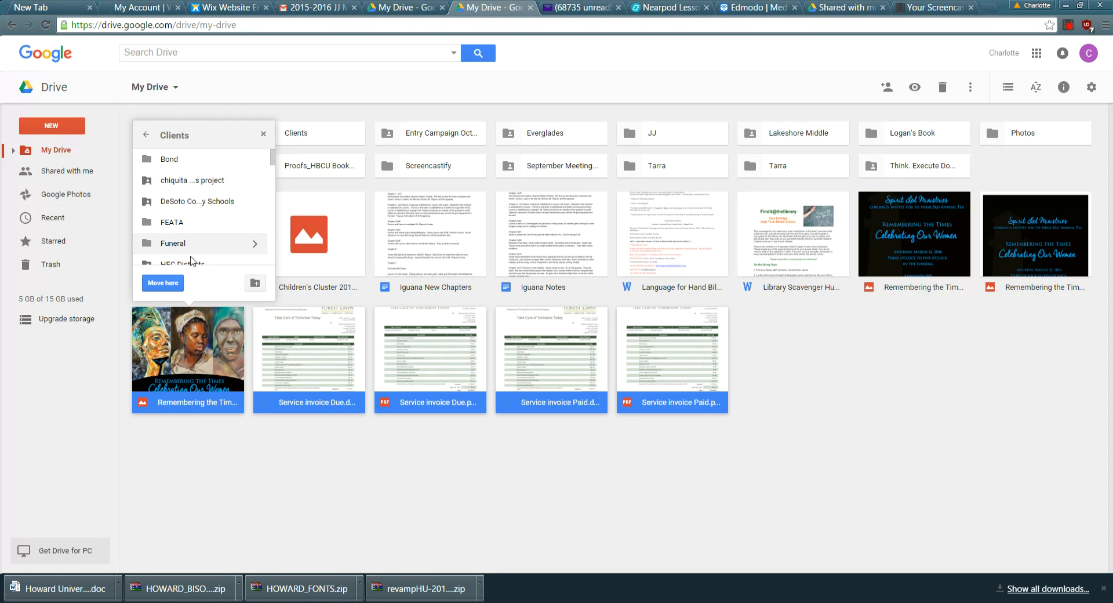
pyautogui.scroll(-5, 267, 210)
pyautogui.scroll(-3, 263, 232)
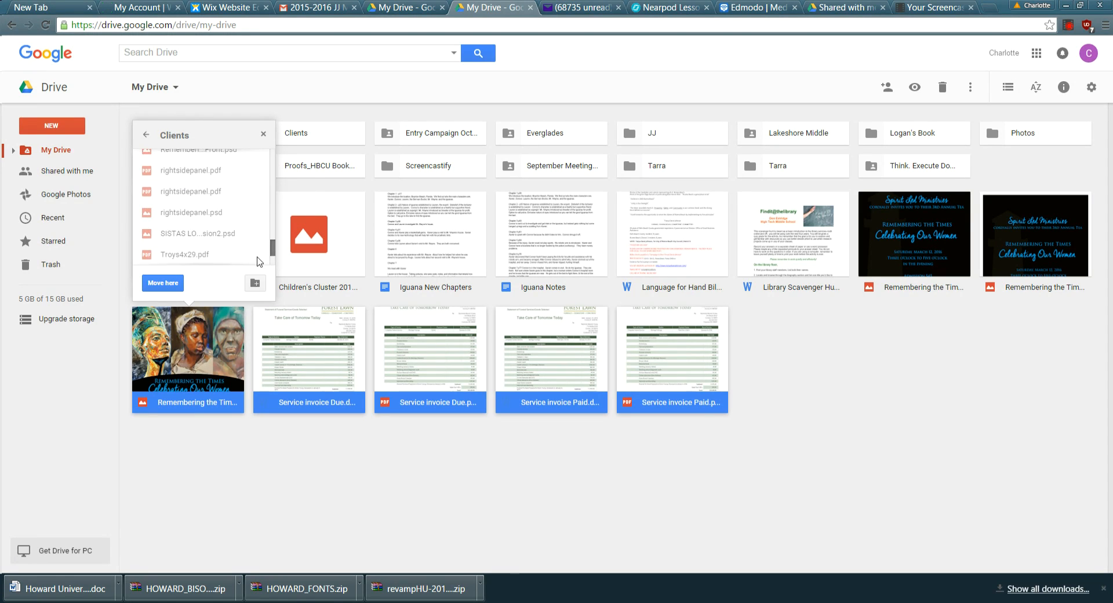
pyautogui.scroll(10, 232, 220)
pyautogui.click(163, 283)
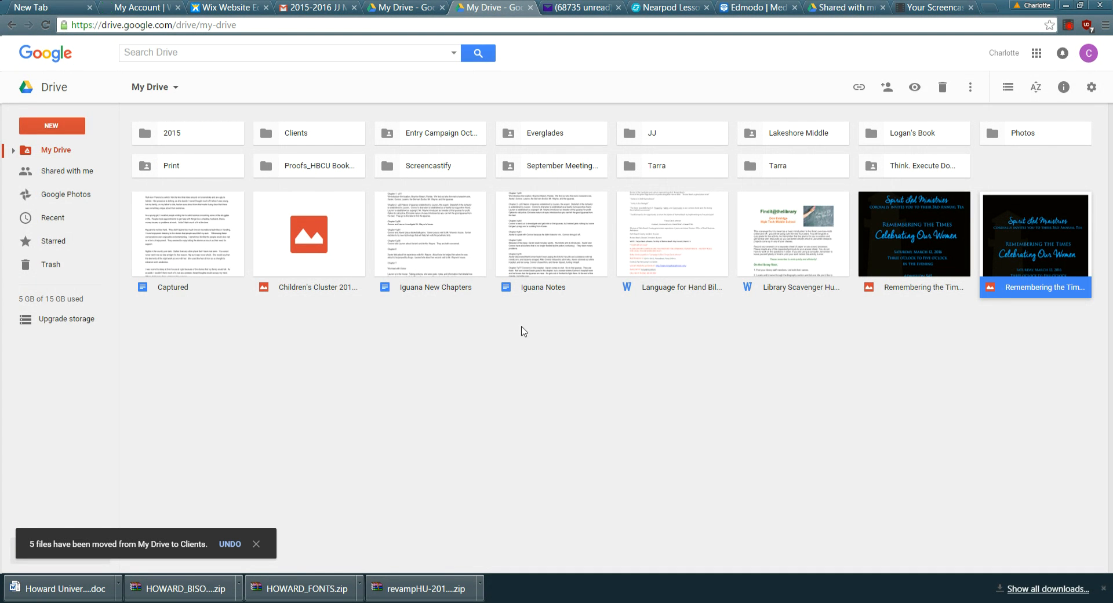
# Drag Remembering the Times Back.png and Back.psd into Clients, then select Children's Cluster 2016.psd.
pyautogui.moveTo(909, 249); pyautogui.dragTo(272, 136)
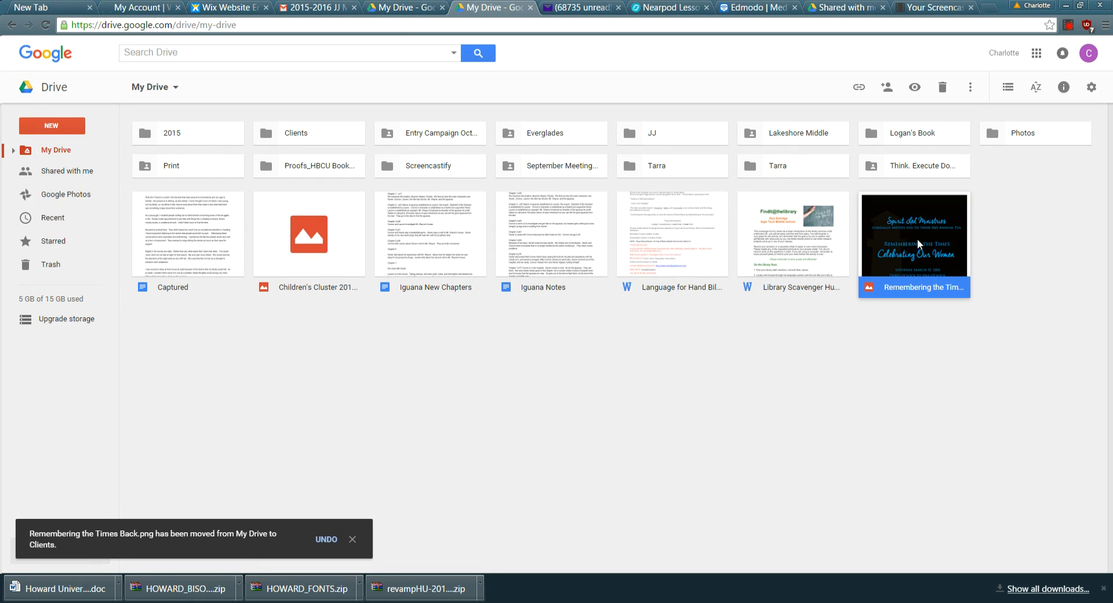
pyautogui.moveTo(920, 246); pyautogui.dragTo(273, 138)
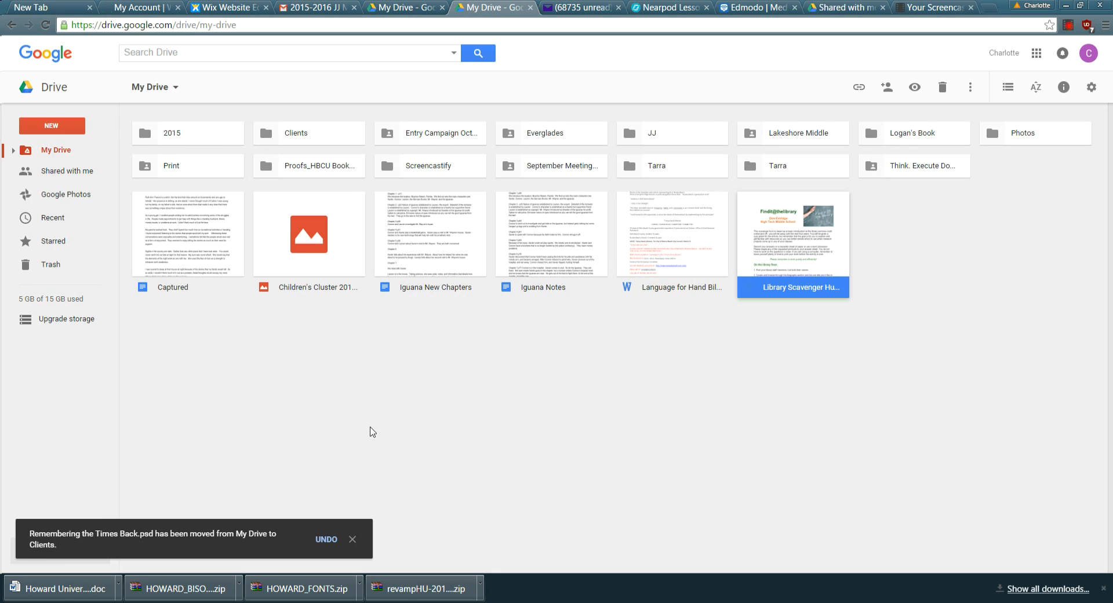
pyautogui.click(321, 271)
# Move Children's Cluster 2016.psd into JJ and start a File upload from the NEW menu.
pyautogui.moveTo(322, 271); pyautogui.dragTo(618, 128)
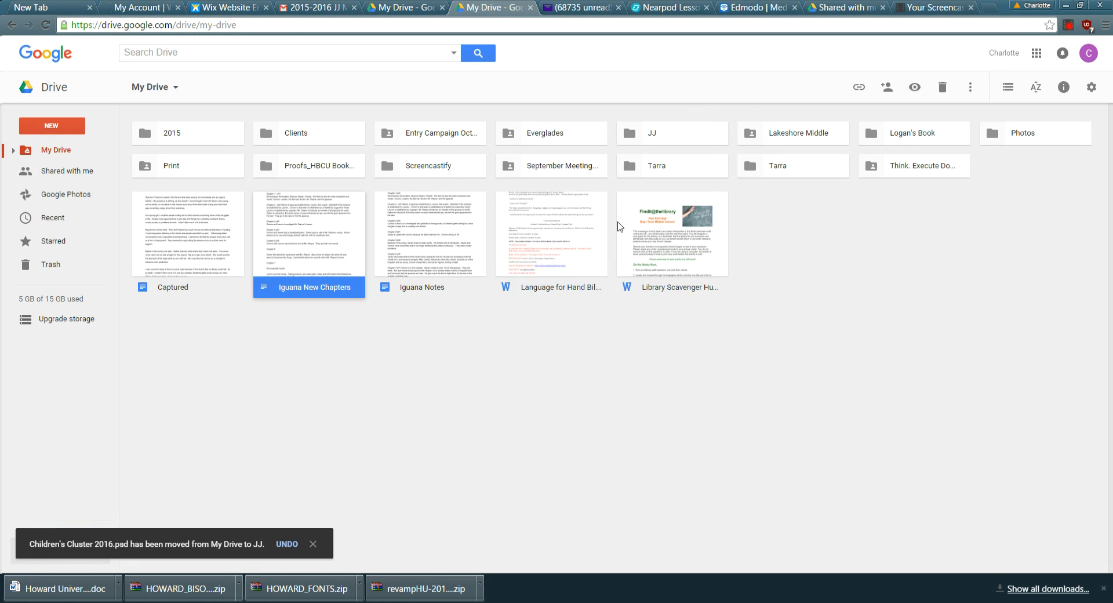
pyautogui.click(12, 150)
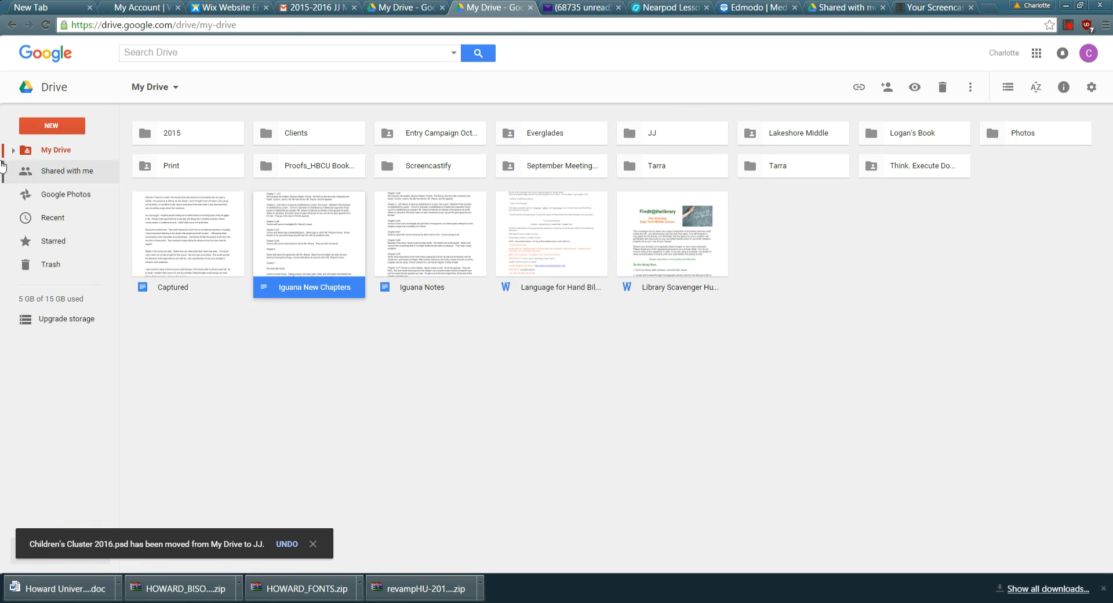
pyautogui.click(67, 130)
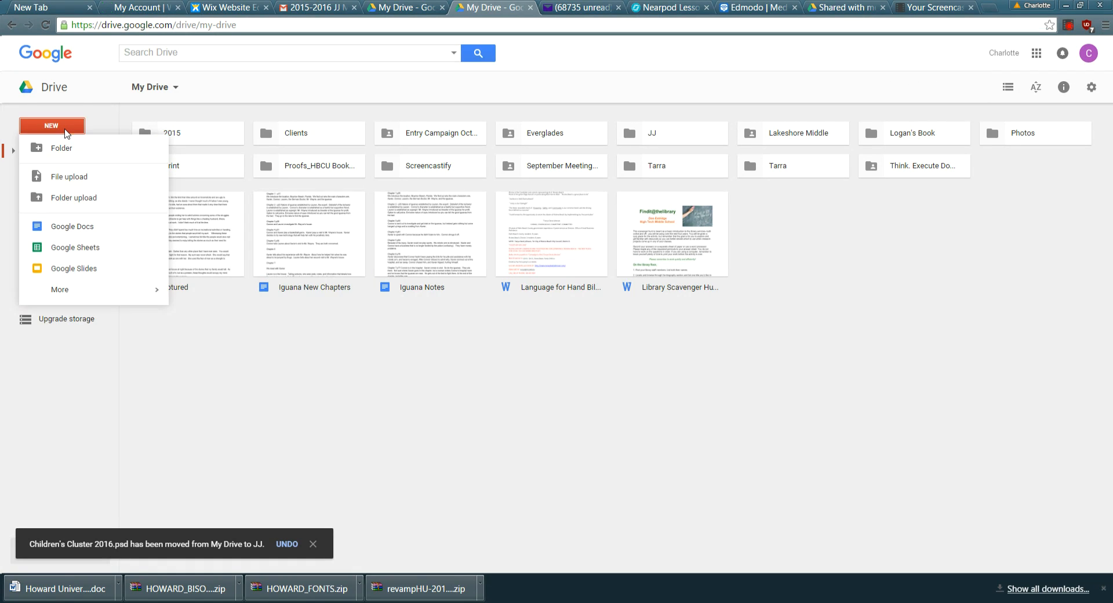
pyautogui.click(79, 183)
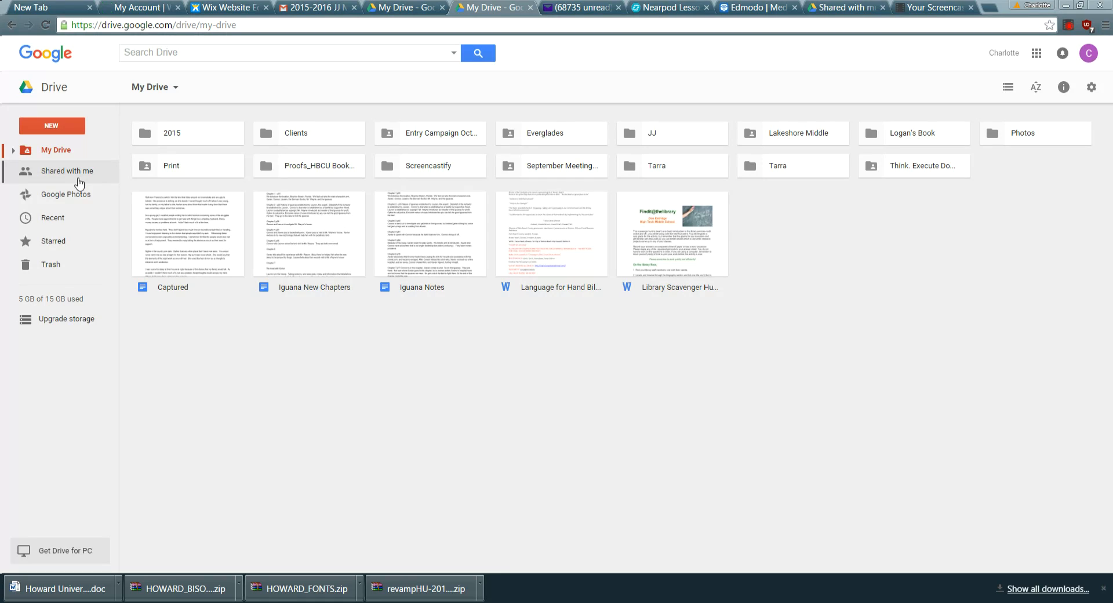
pyautogui.click(78, 177)
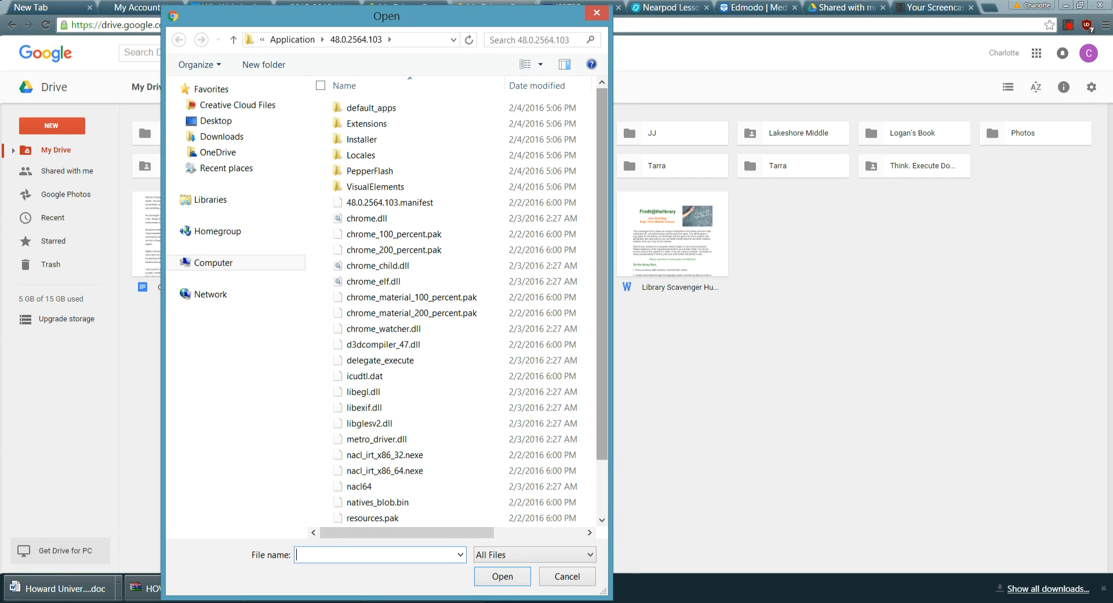
# Upload Ava Model 2.png from the Documents library to My Drive.
pyautogui.scroll(-2, 406, 278)
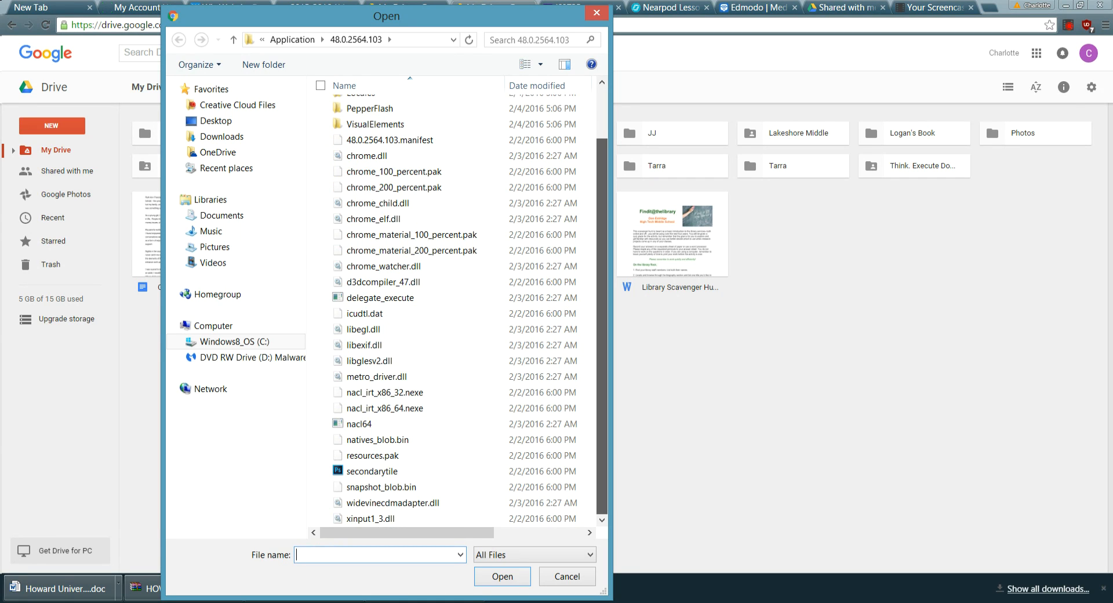
pyautogui.scroll(2, 453, 301)
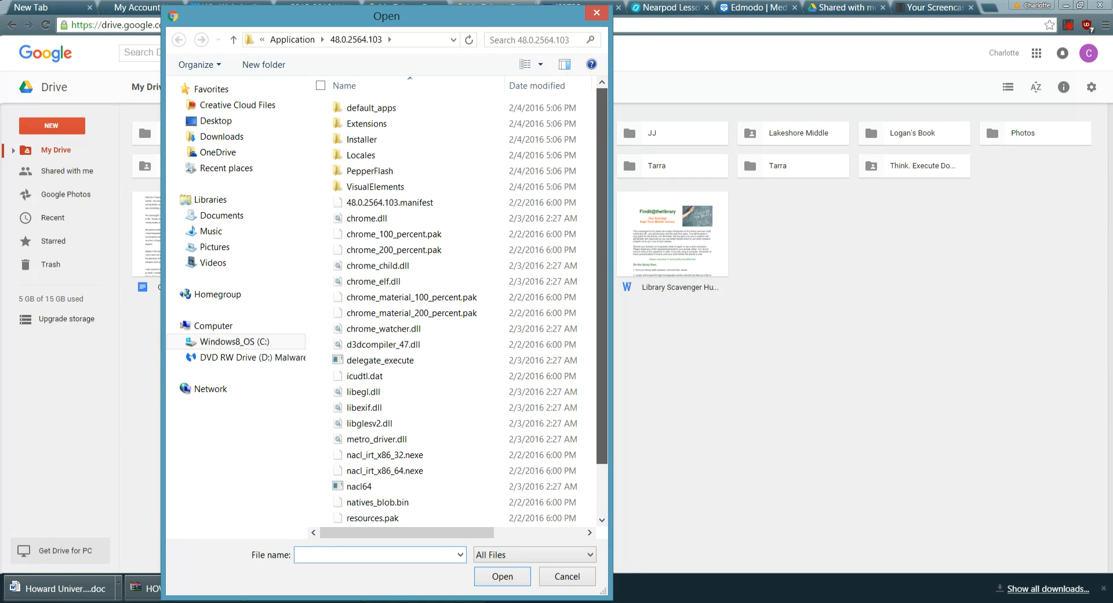
pyautogui.click(222, 215)
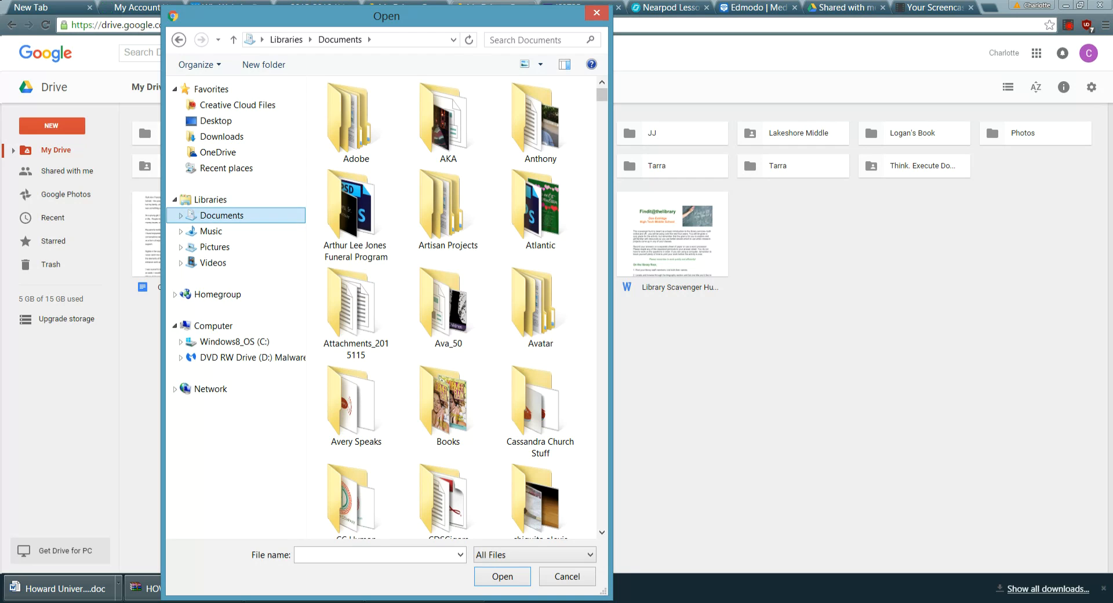
pyautogui.moveTo(602, 94); pyautogui.dragTo(602, 218)
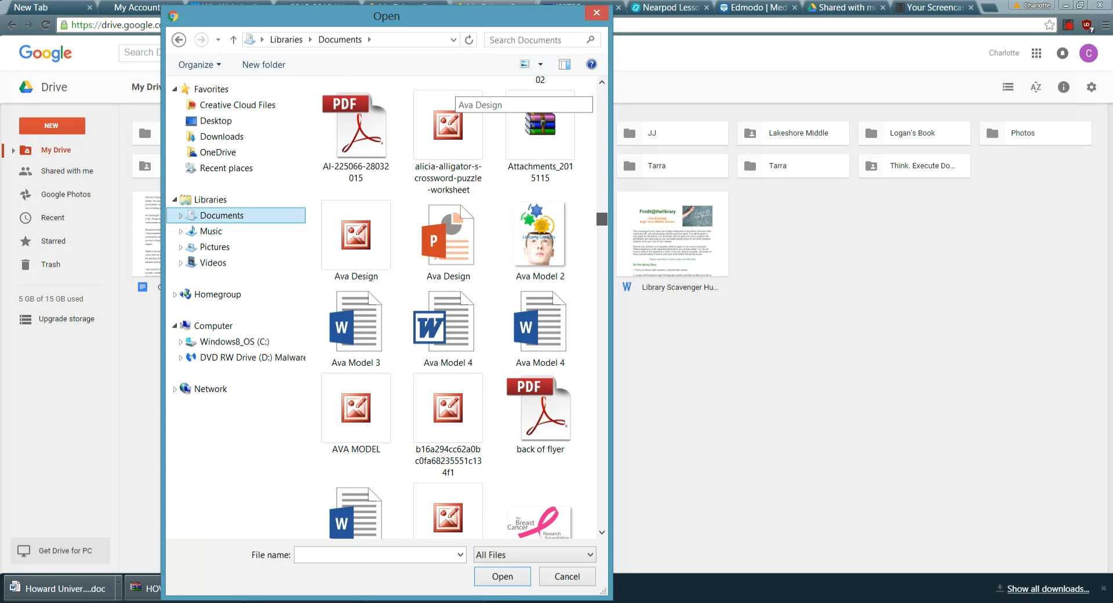
pyautogui.click(539, 238)
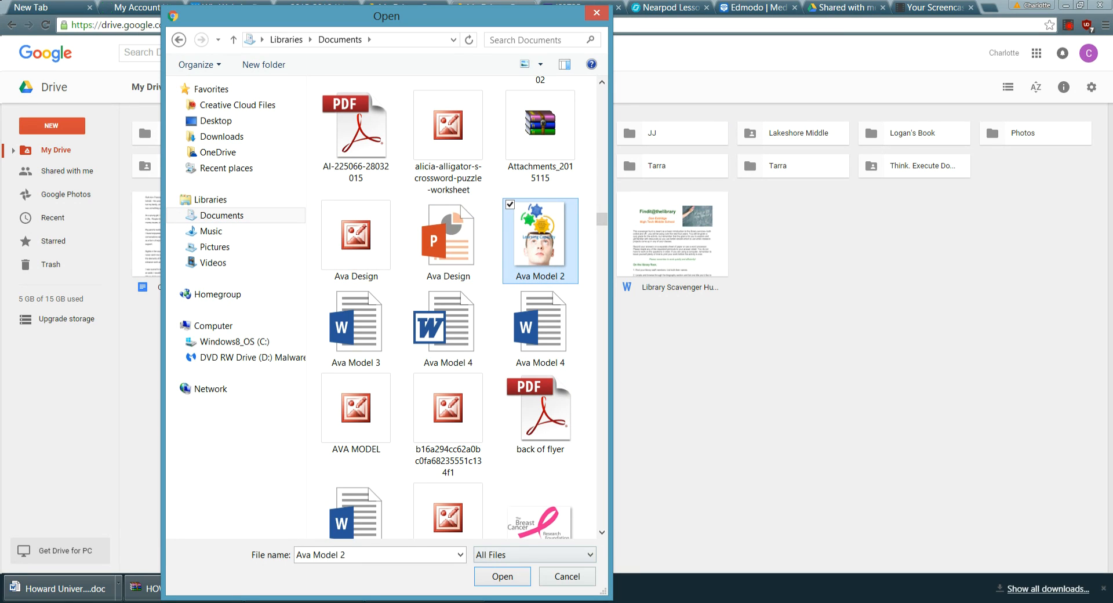
pyautogui.moveTo(479, 12); pyautogui.dragTo(479, 1)
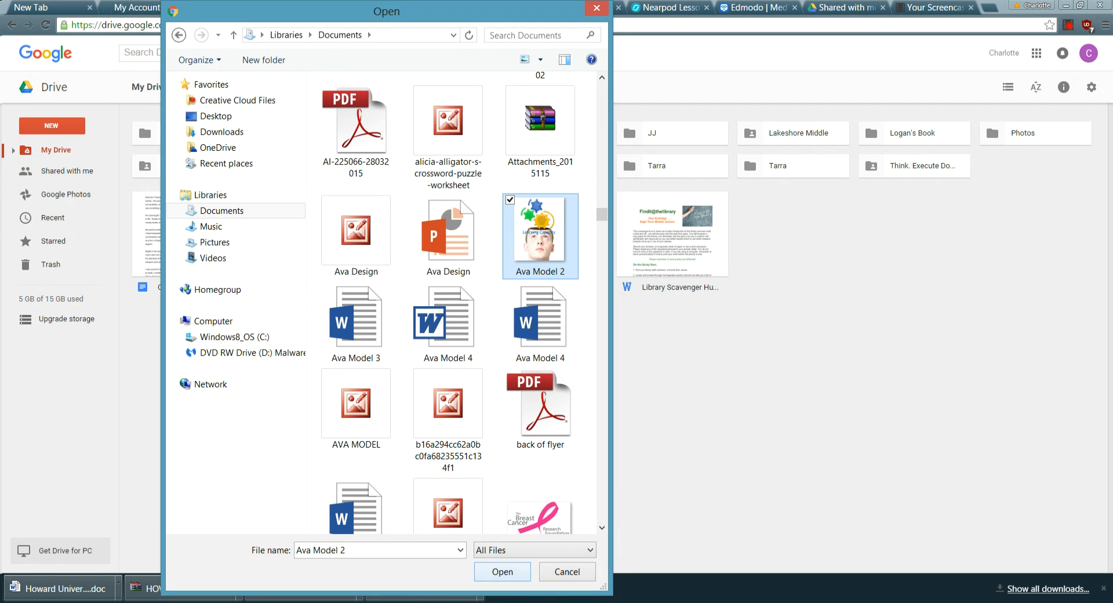
pyautogui.click(502, 572)
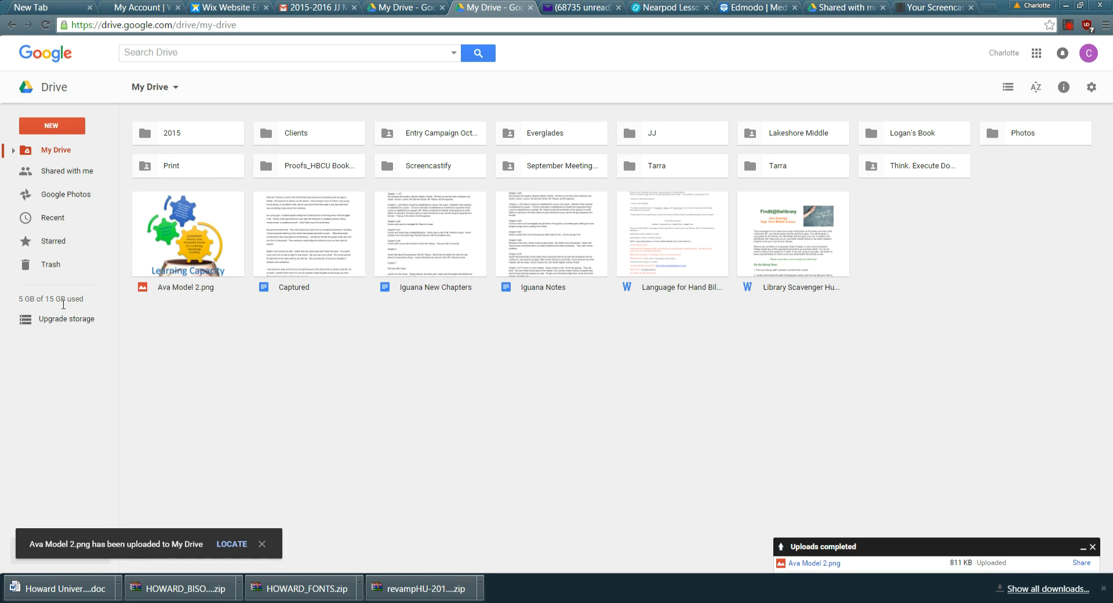
# Select Ava Model 2.png and bring up its right-click context menu.
pyautogui.click(198, 241)
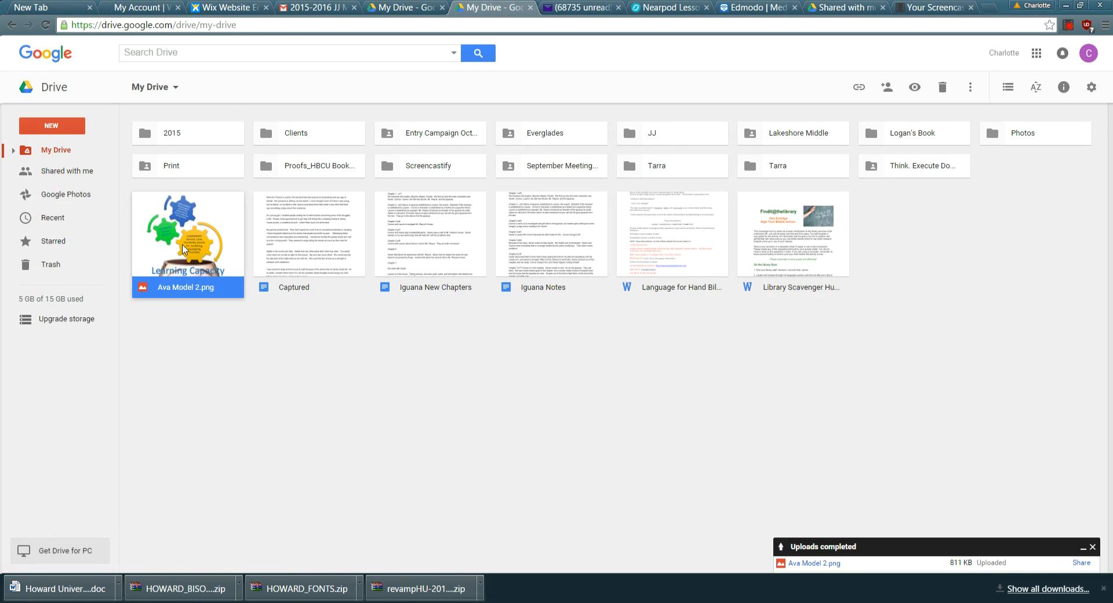
pyautogui.rightClick(177, 257)
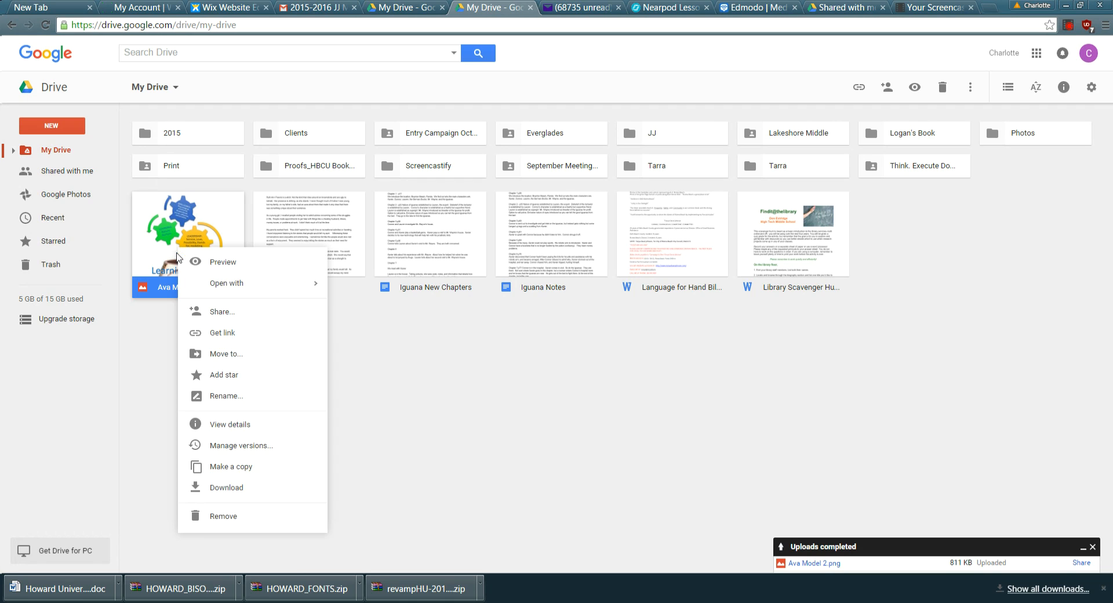
# Open sharing for Ava Model 2.png and enter a recipient's name with Can edit permission.
pyautogui.click(214, 313)
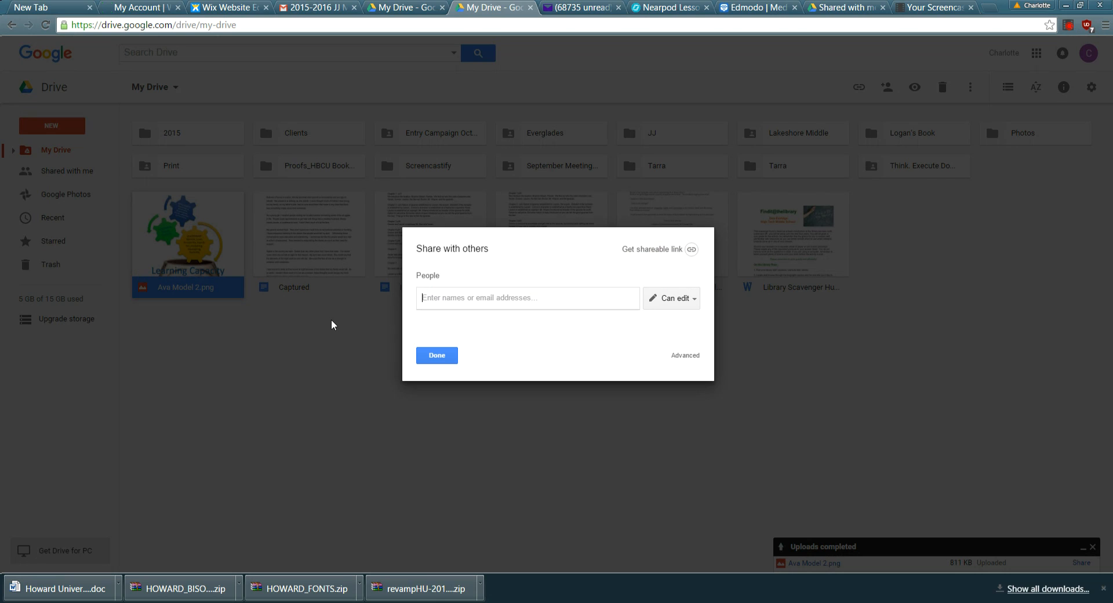
pyautogui.write('anthony')
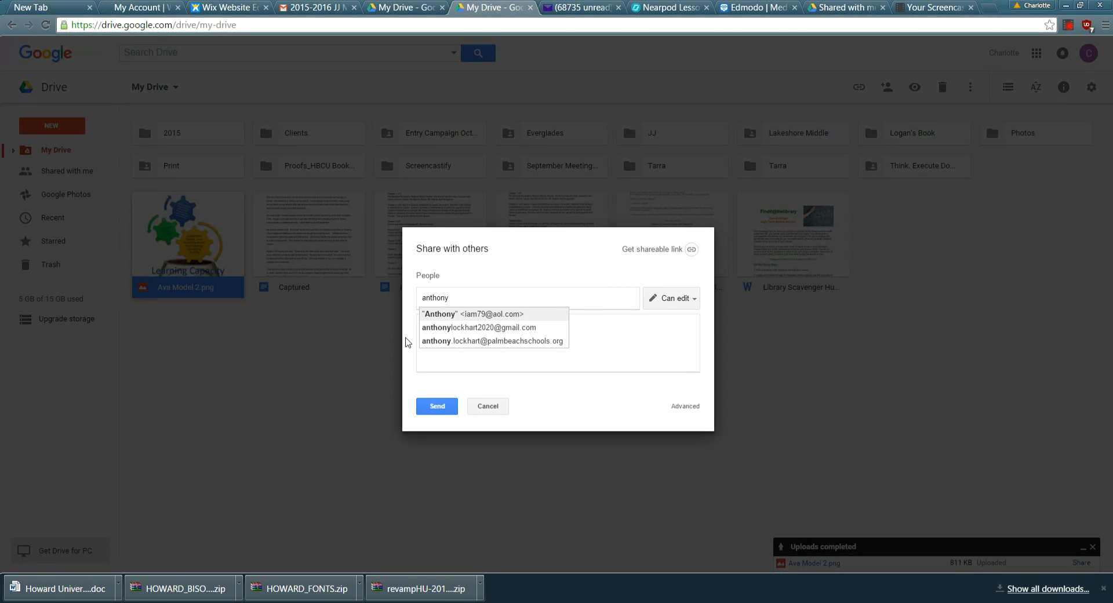
pyautogui.moveTo(458, 298); pyautogui.dragTo(293, 293)
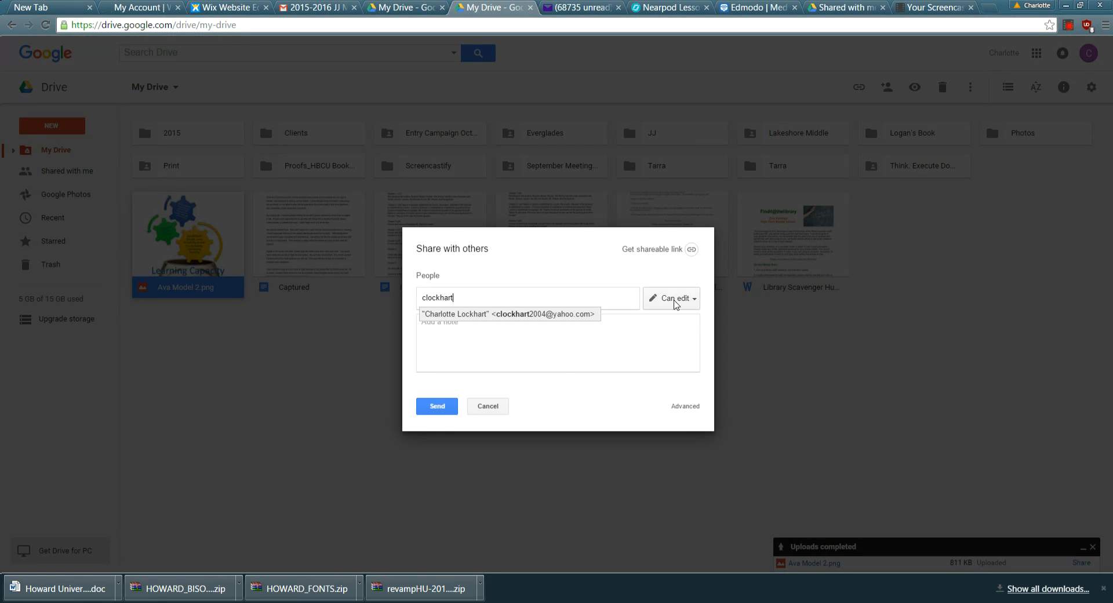
pyautogui.click(694, 308)
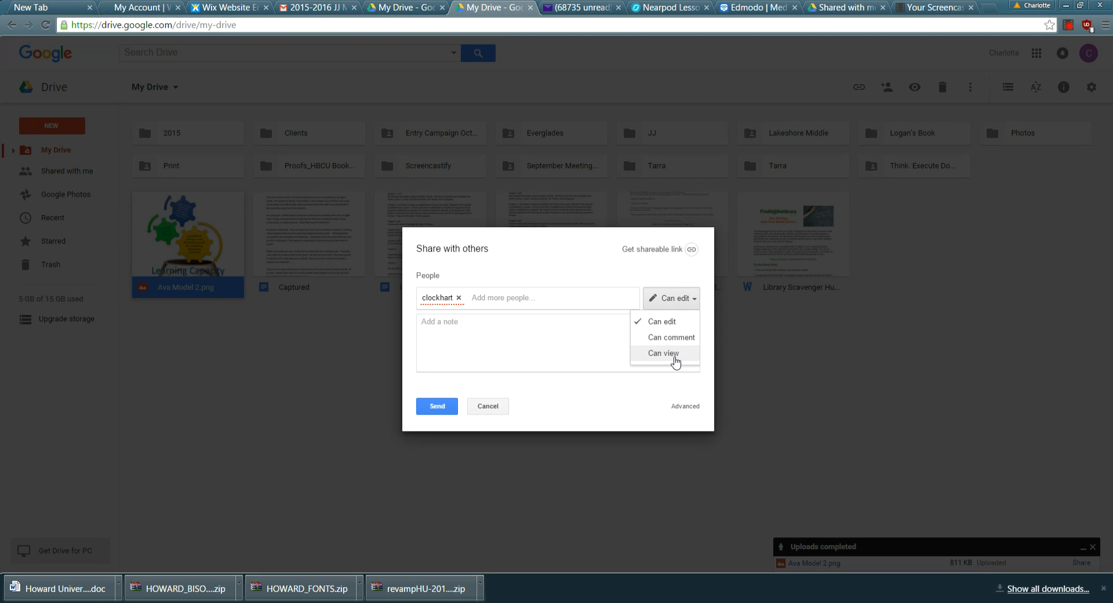
pyautogui.click(664, 322)
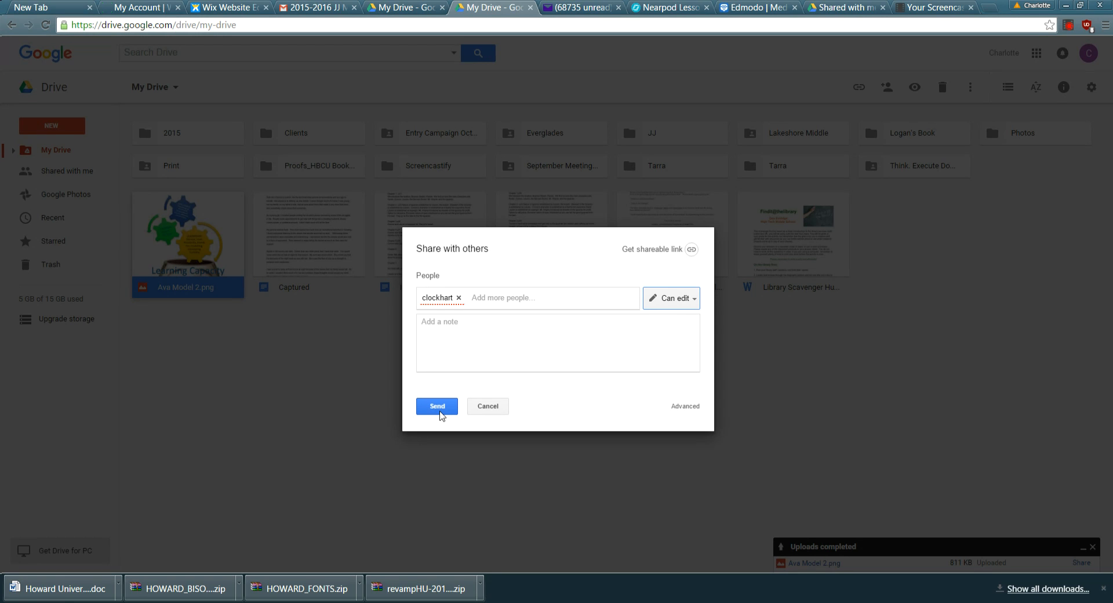
# Send the invitation, dismiss the unrecognised-address error, and remove the invalid recipient.
pyautogui.click(439, 409)
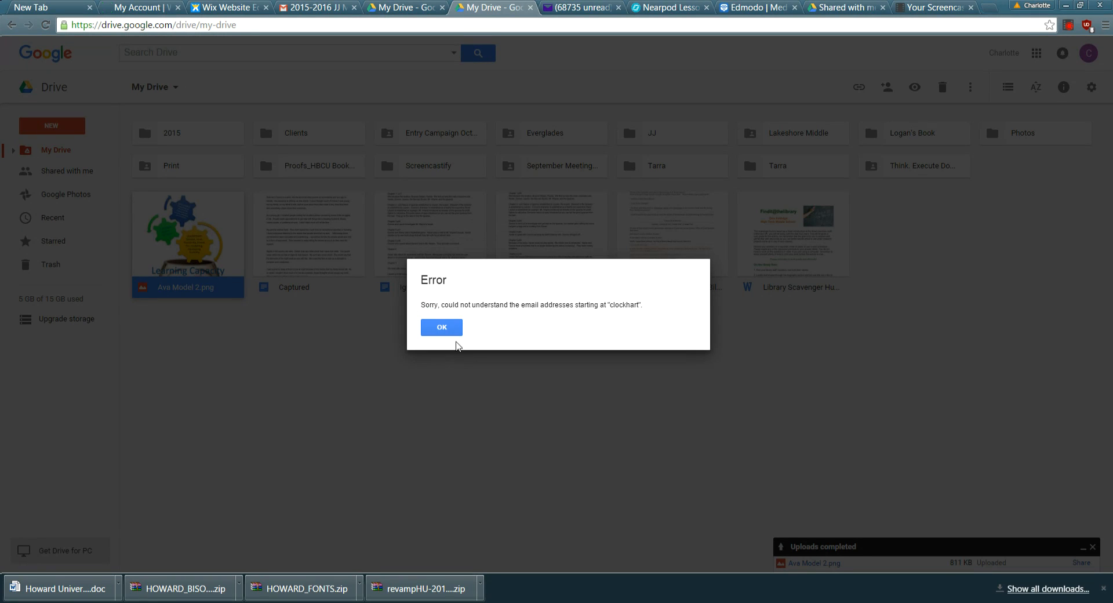
pyautogui.click(455, 331)
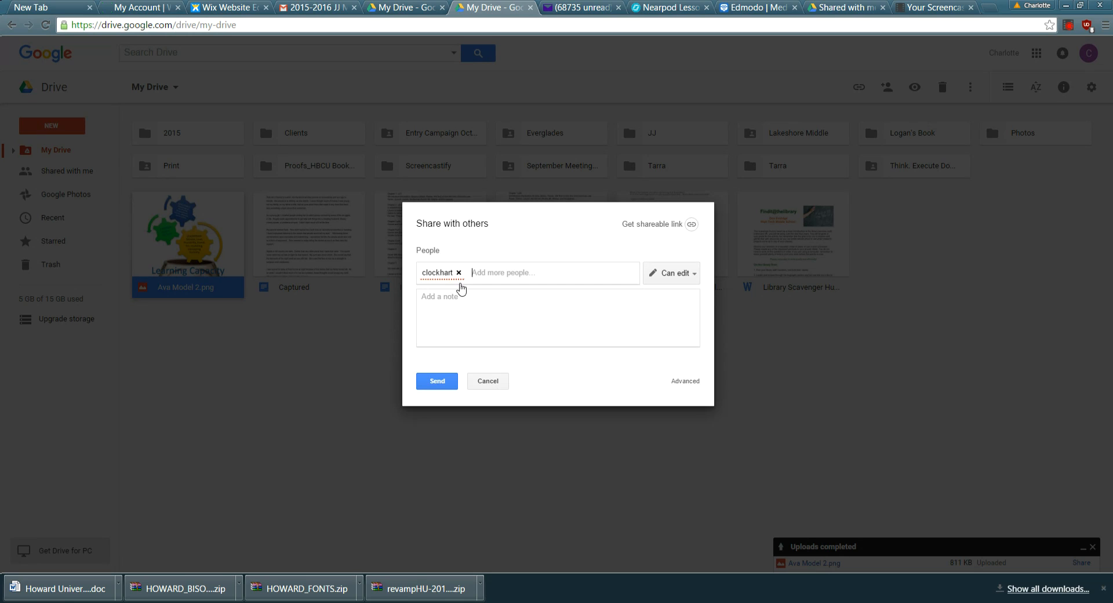
pyautogui.click(459, 272)
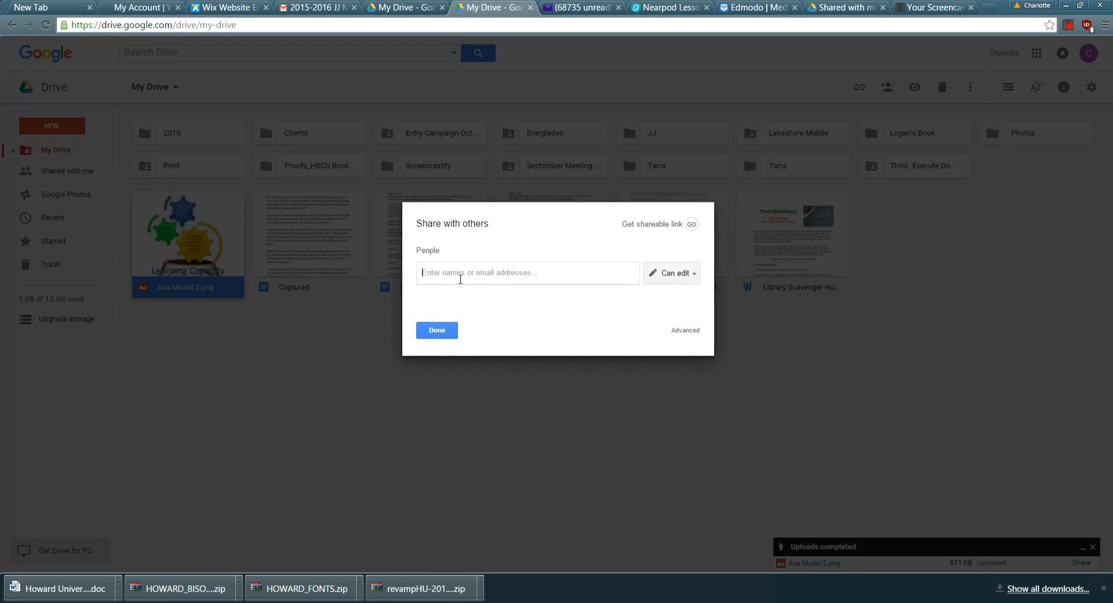
# Invite the suggested company e-mail contact to edit, confirming despite no Google account.
pyautogui.write('c')
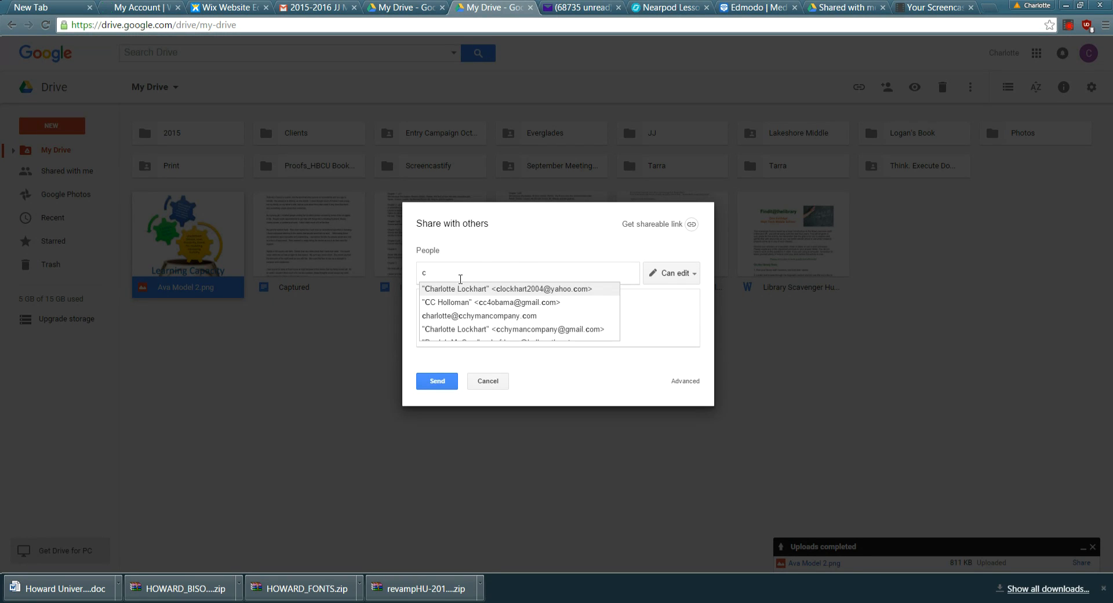
pyautogui.press('Down')
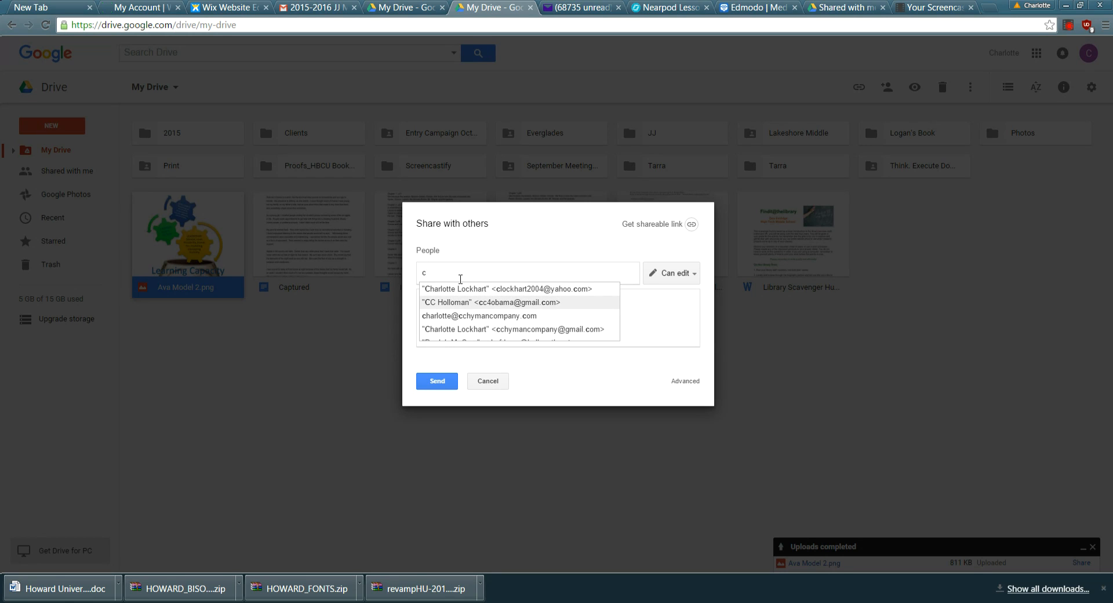
pyautogui.click(472, 315)
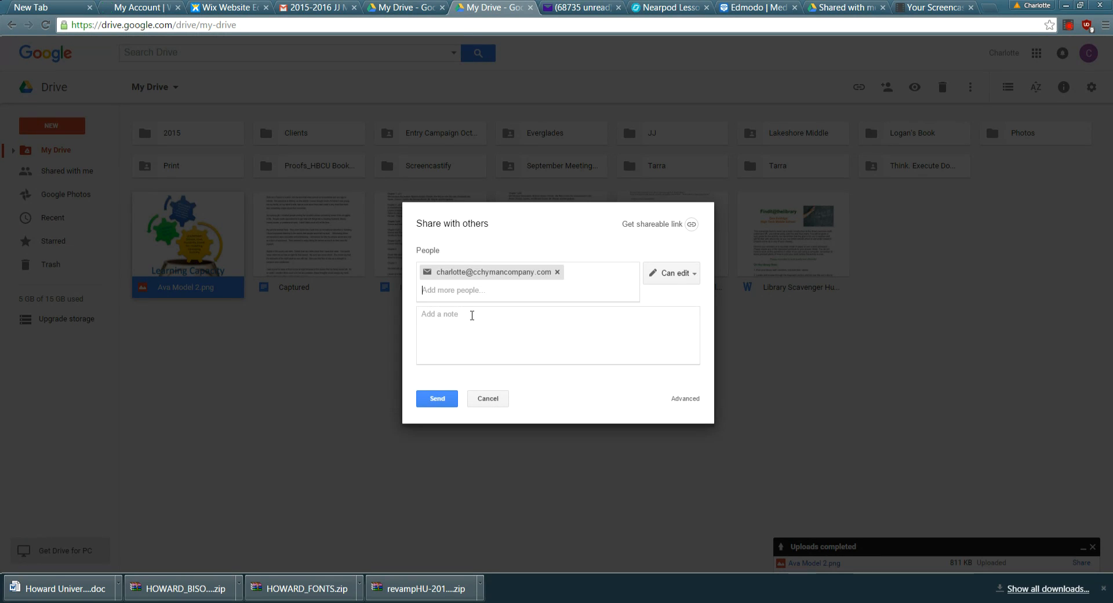
pyautogui.click(439, 403)
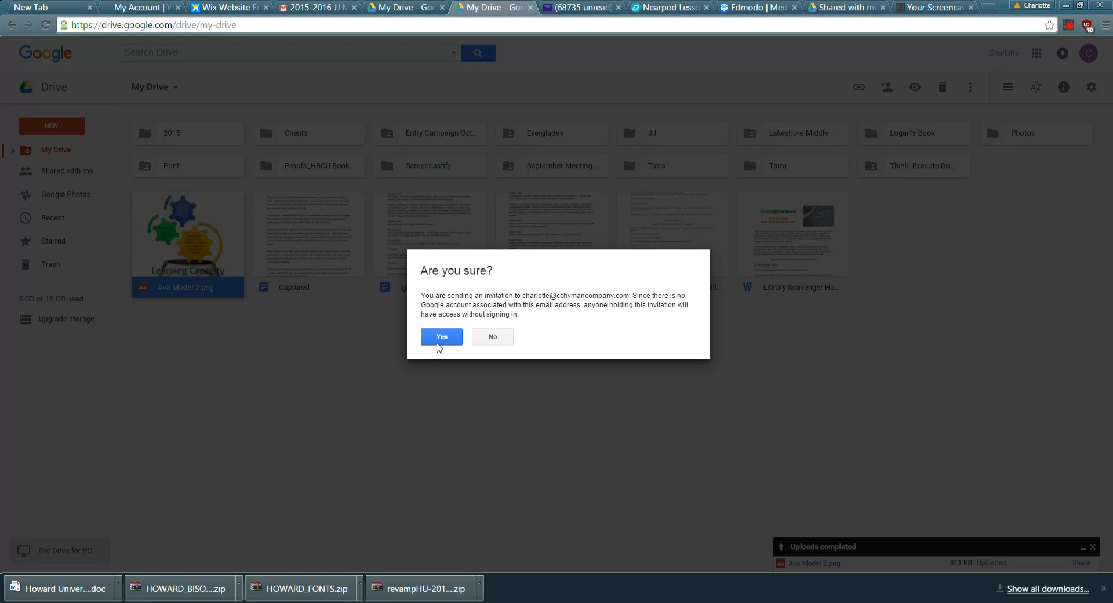
pyautogui.click(438, 341)
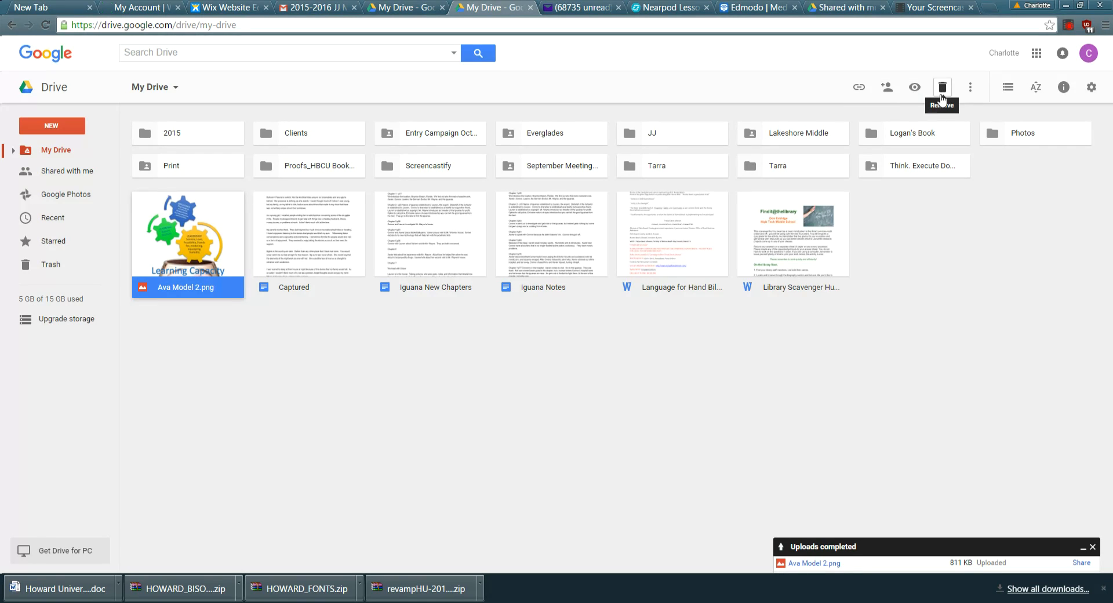
pyautogui.click(1036, 88)
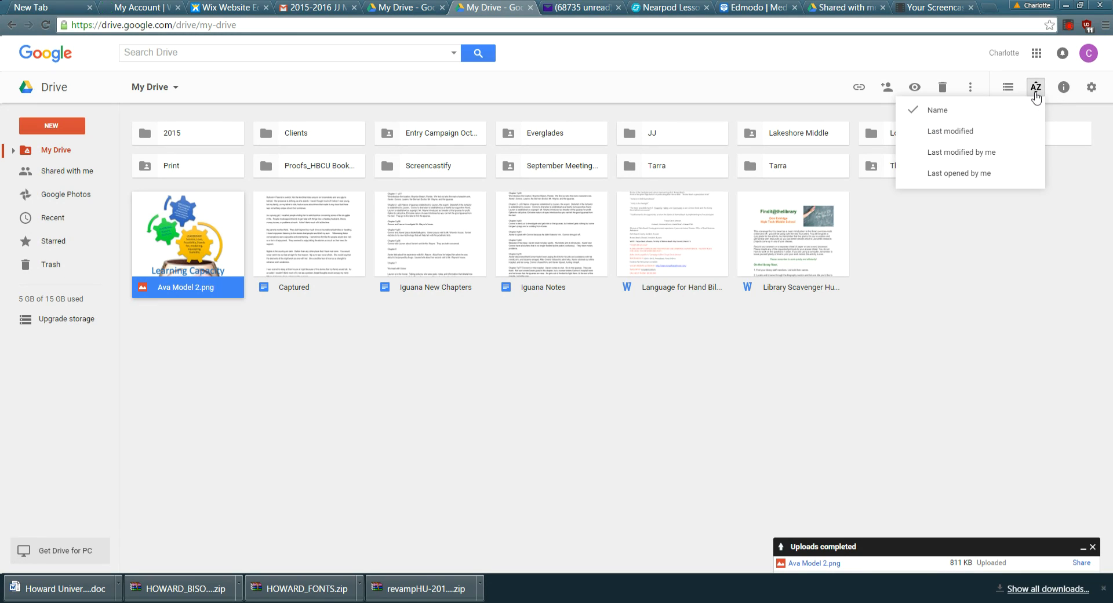
pyautogui.click(994, 219)
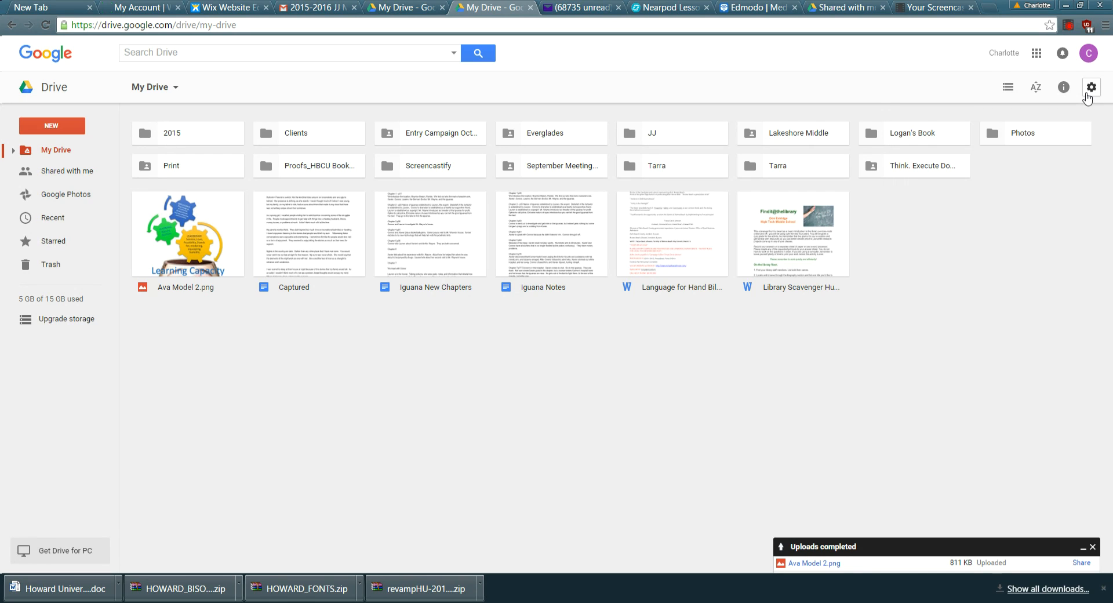